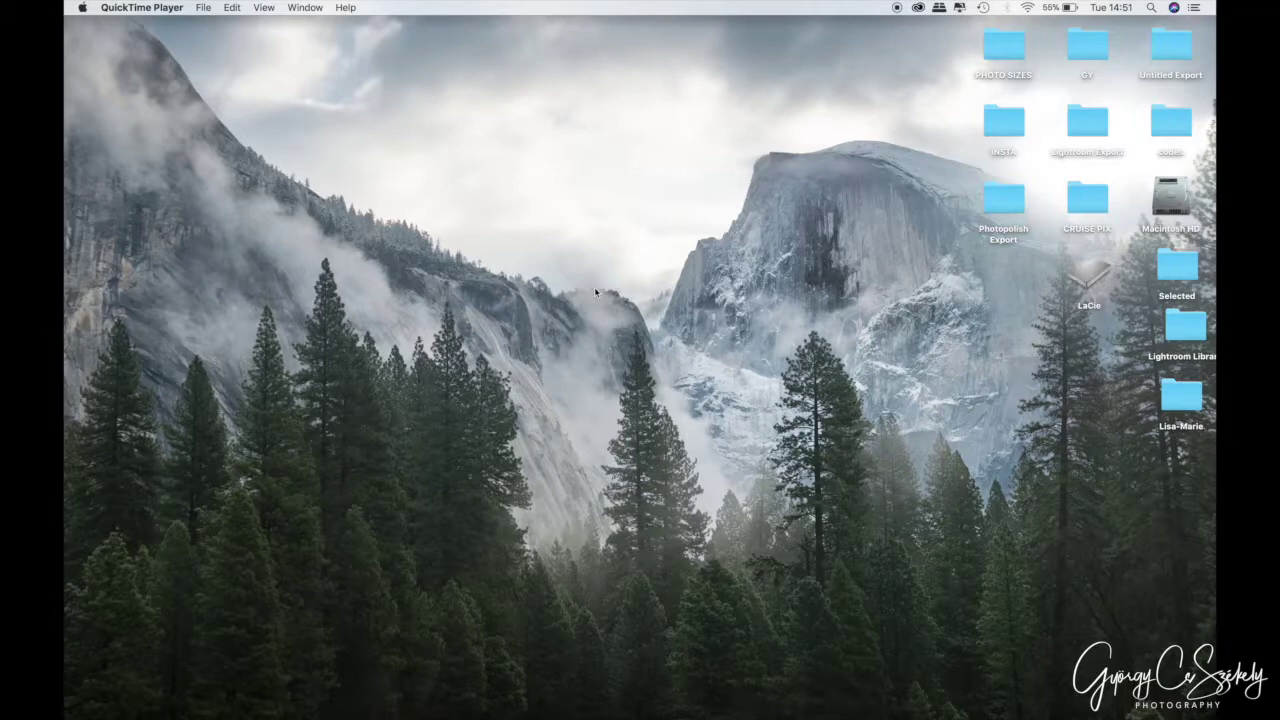
click(1099, 276)
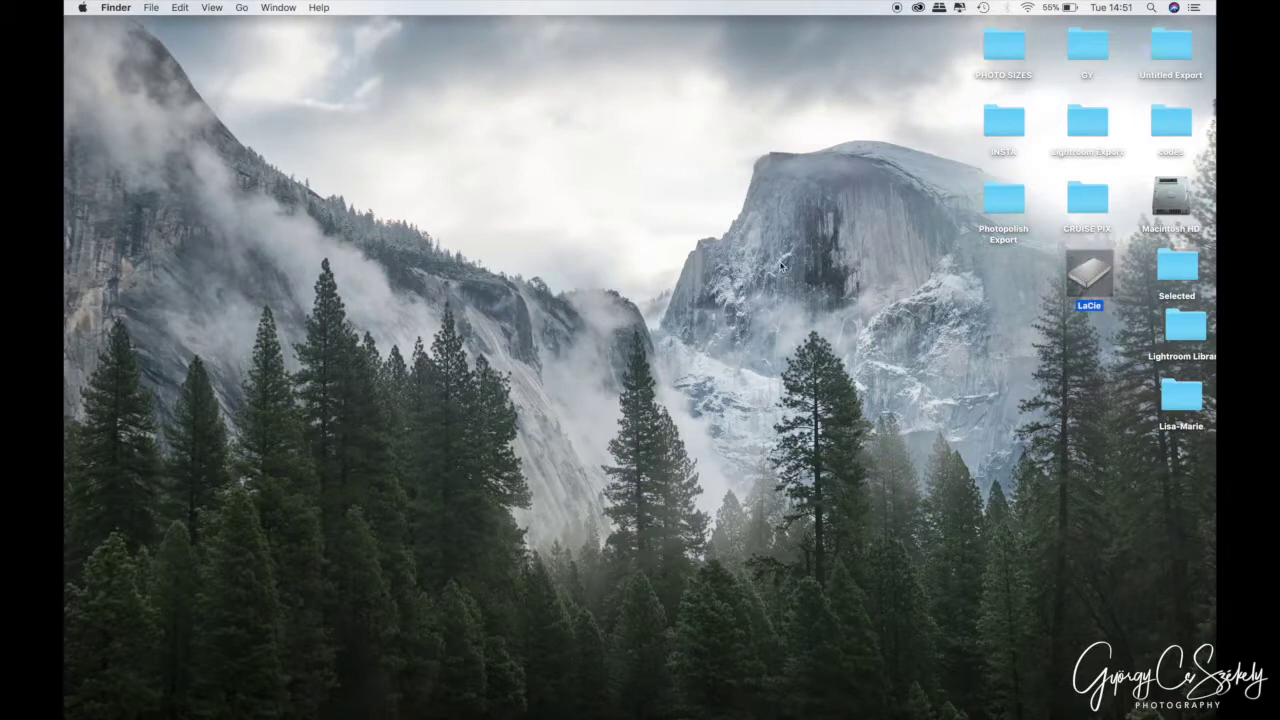
key(super+e)
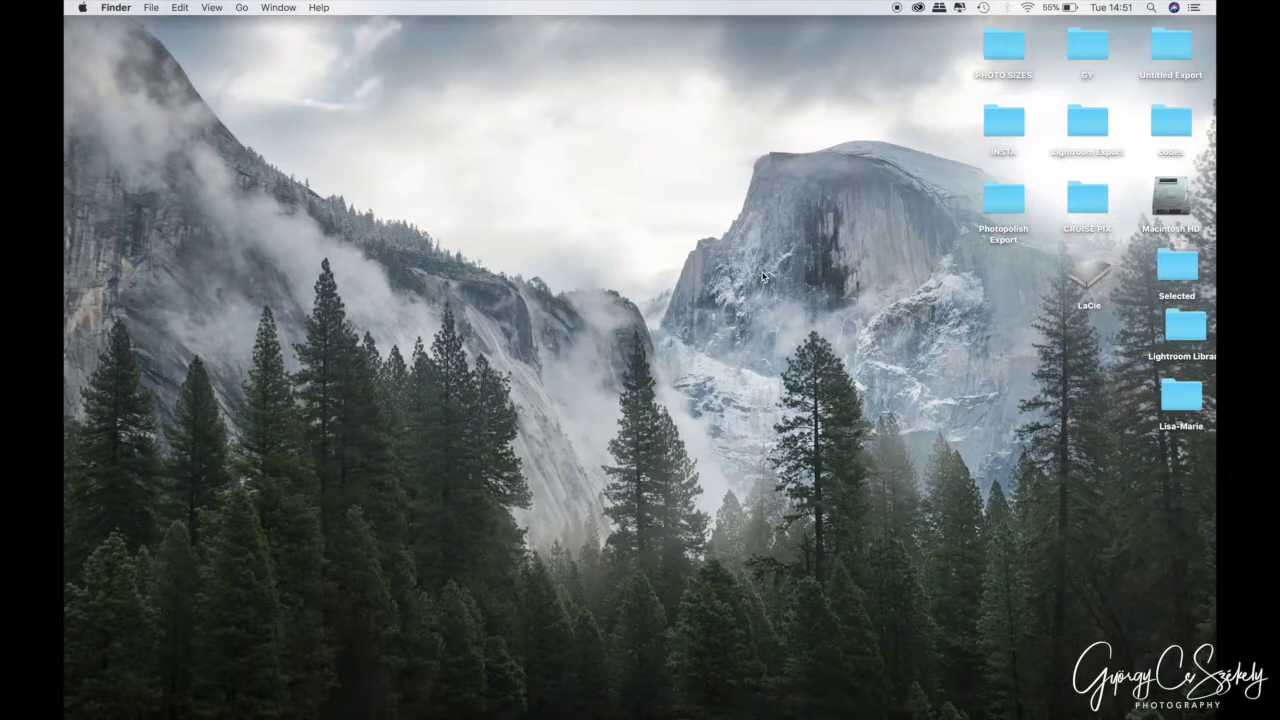
- Search the Mac for "disk utility" with Spotlight and dismiss the search
click(1155, 8)
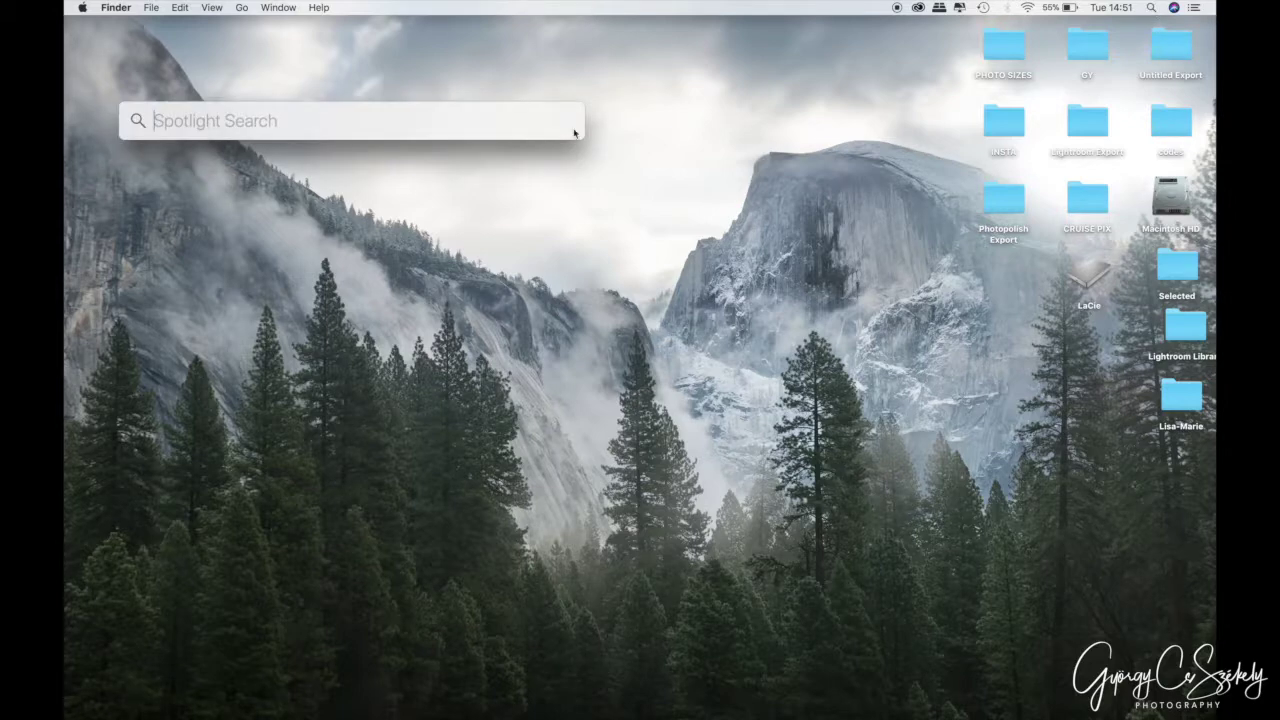
text(disk )
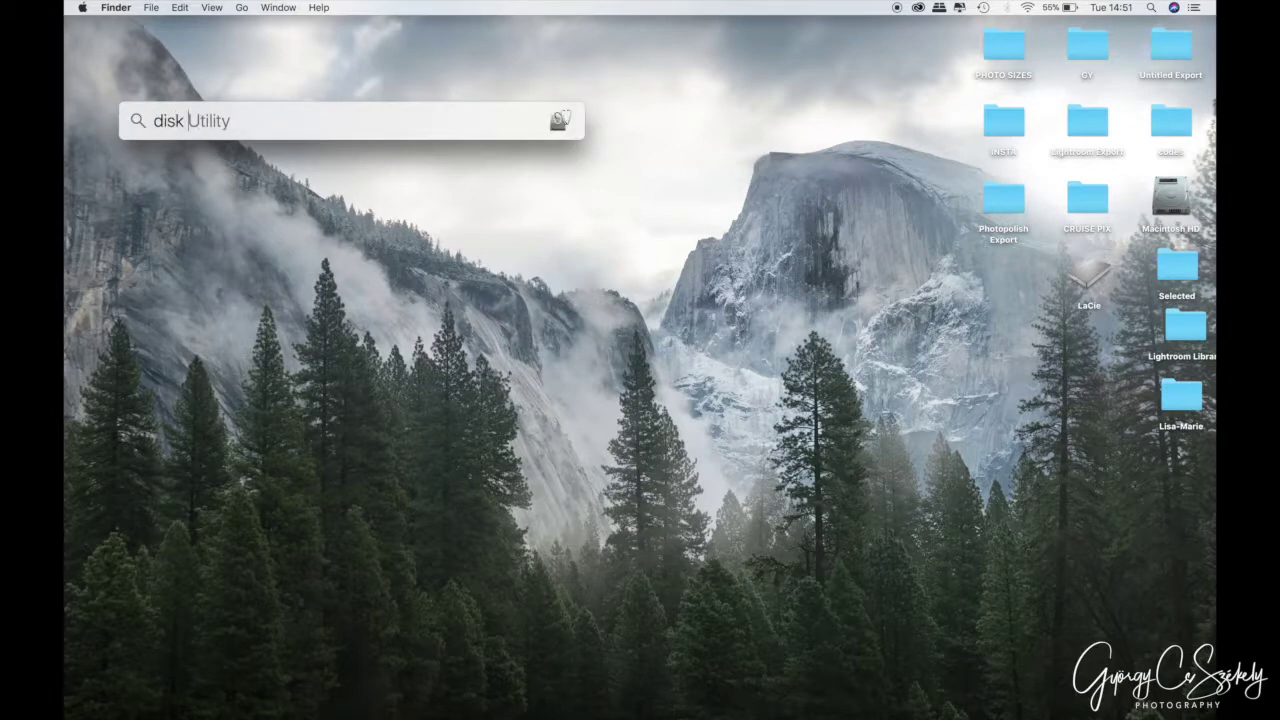
text(utility)
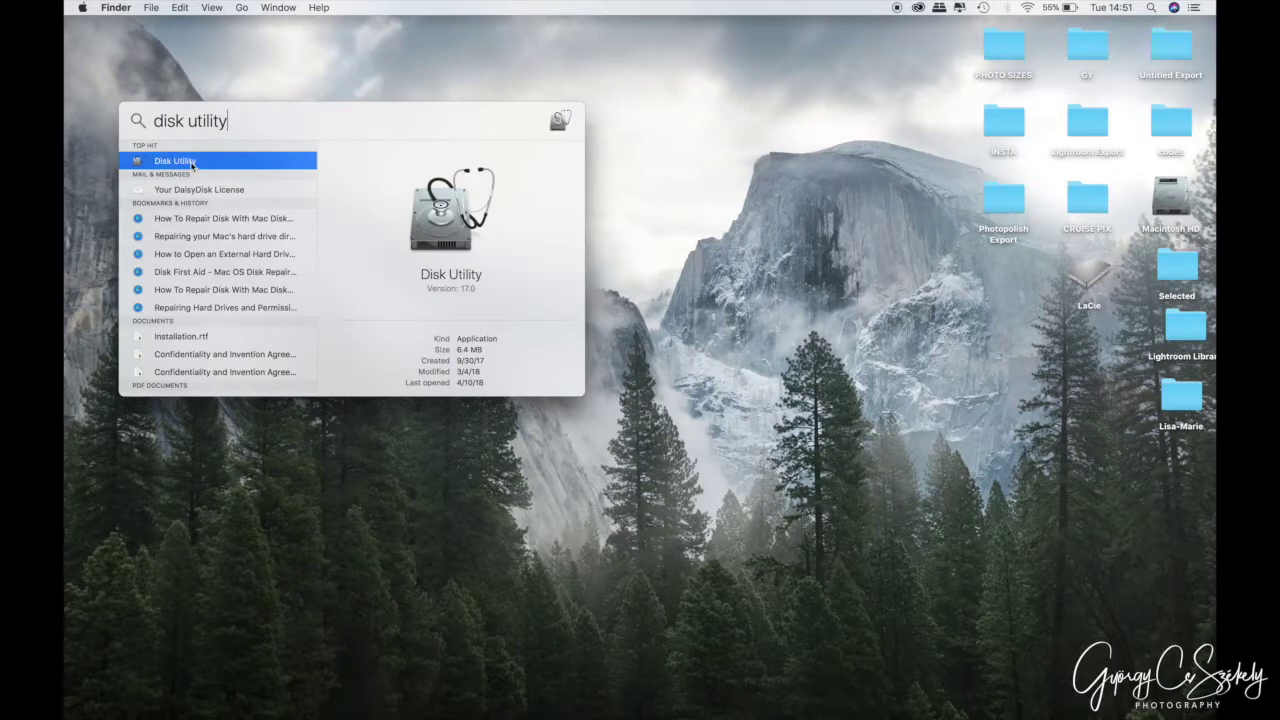
click(725, 136)
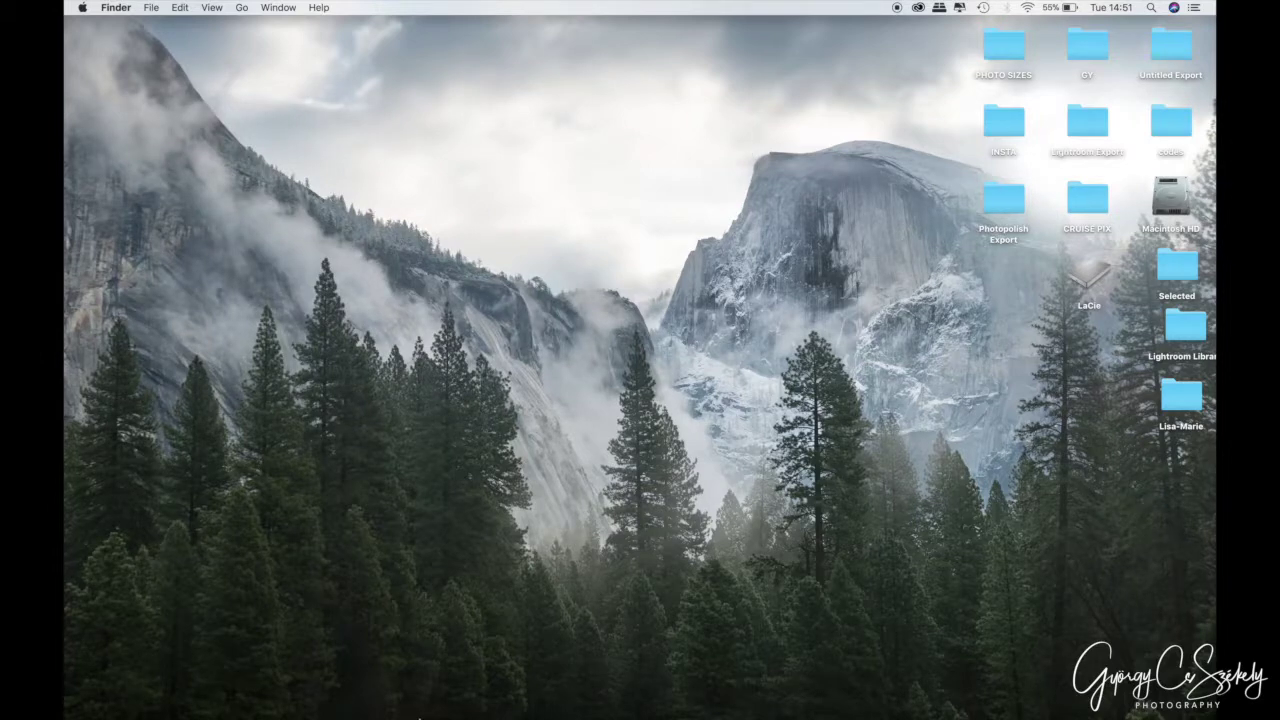
- In Launchpad, move Disk Utility out of the Other folder onto the main app pages
mouse_move(418, 716)
key(F4)
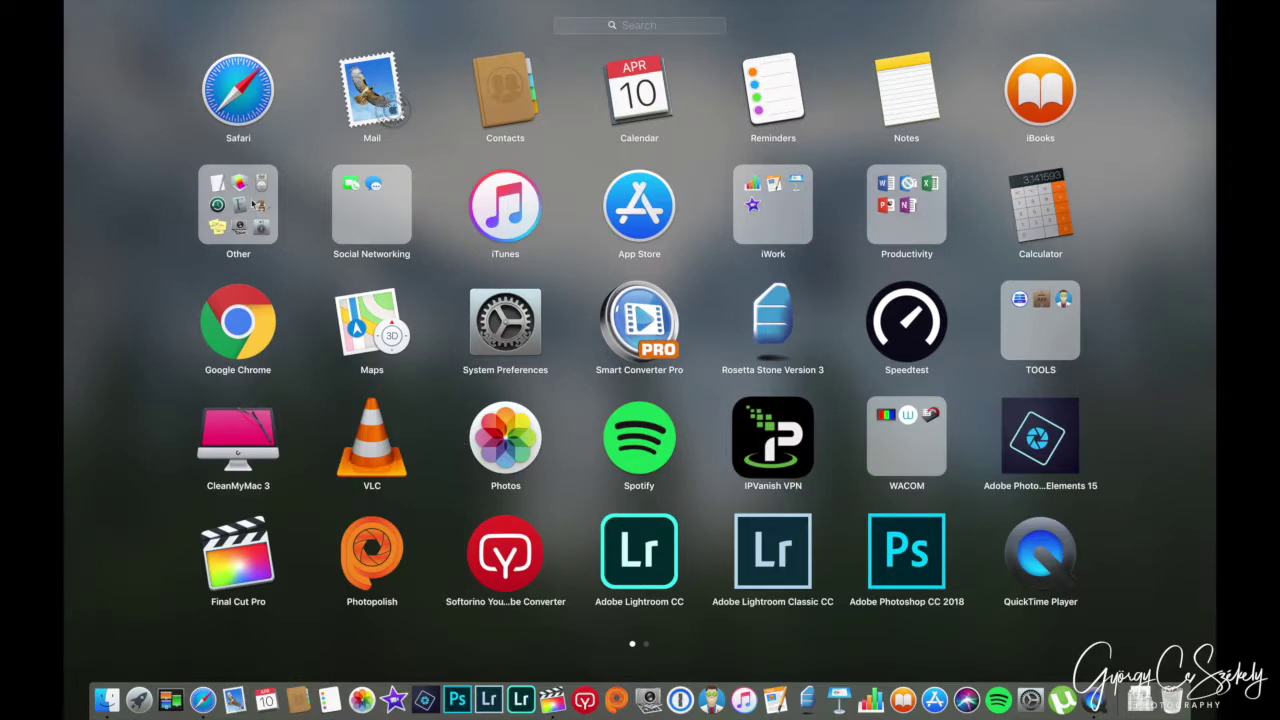
click(240, 214)
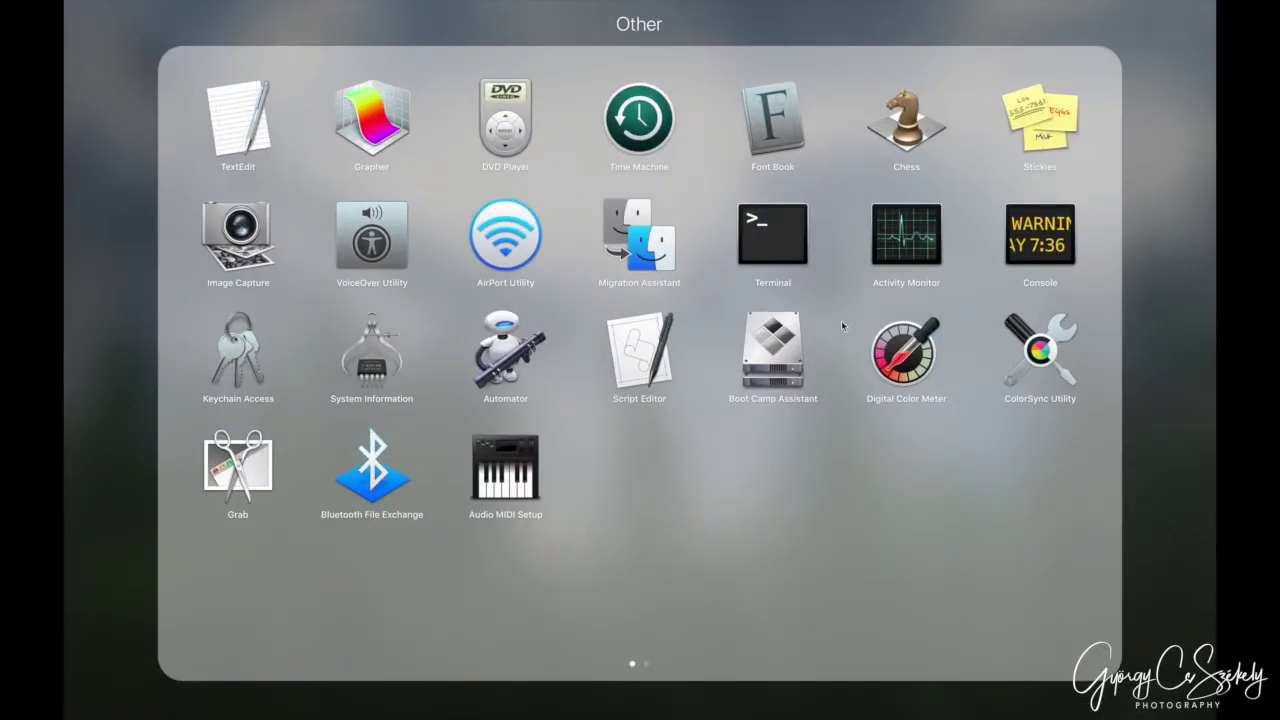
scroll(755, 250, right, 5)
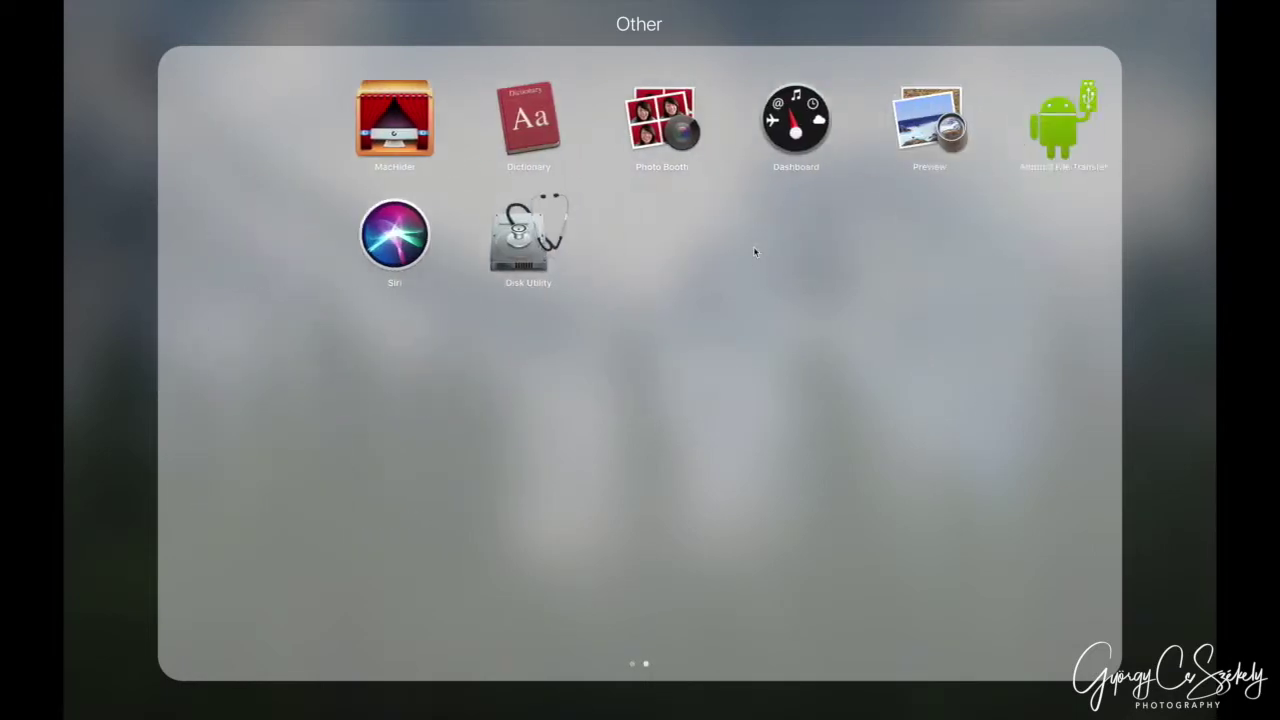
drag(359, 247, 417, 277)
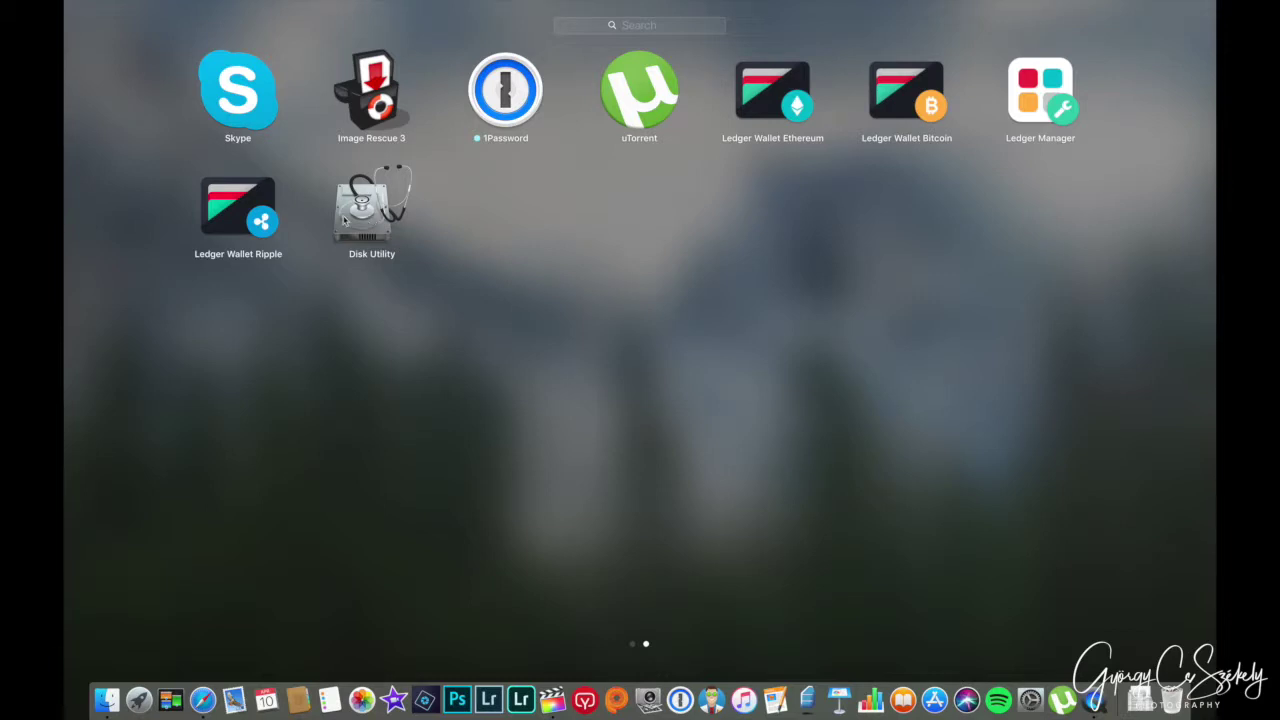
- Add Disk Utility to the Dock from Launchpad, and remove it from the Dock again
drag(369, 221, 385, 700)
click(428, 571)
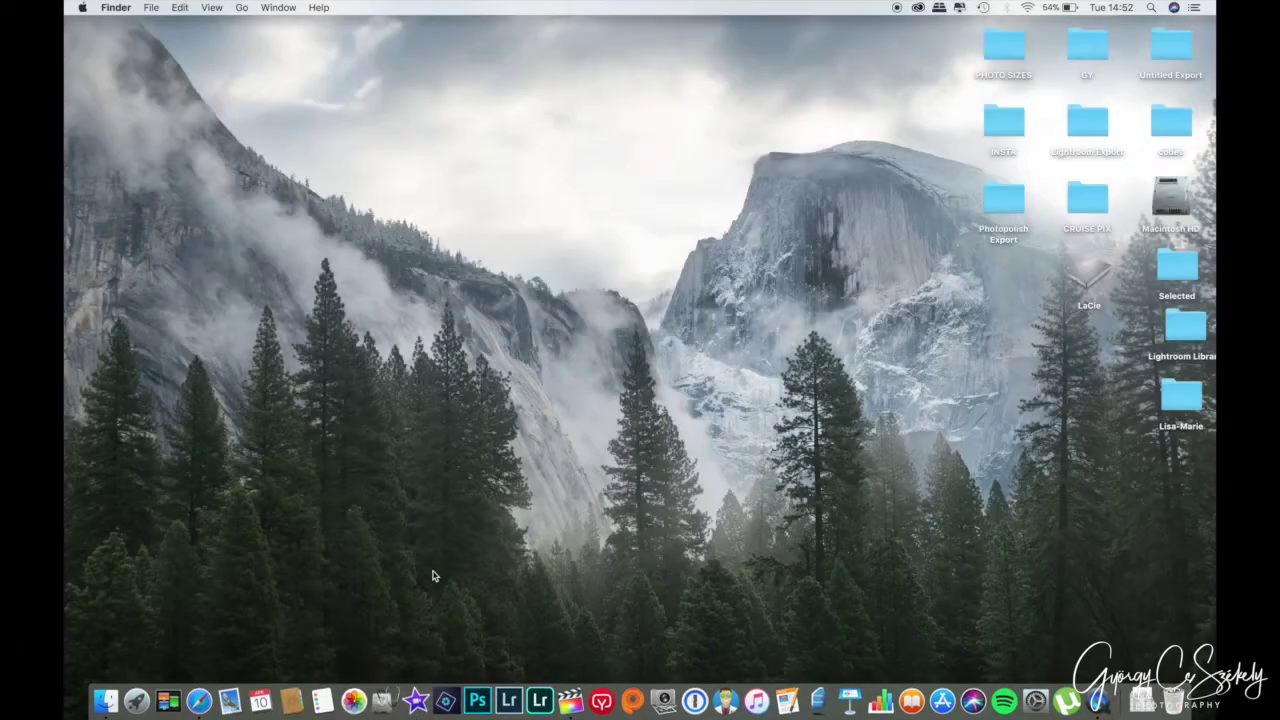
right_click(383, 705)
click(396, 648)
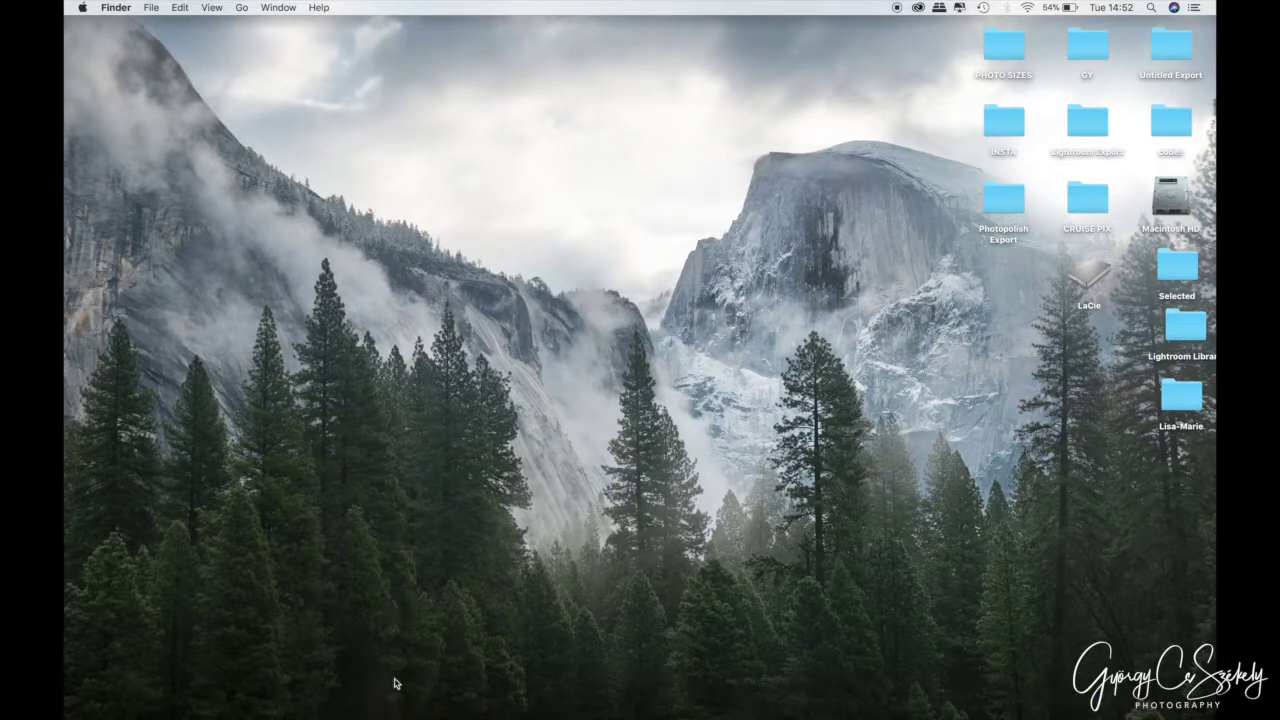
drag(383, 700, 463, 370)
- Open Disk Utility from Launchpad and select the external LaCie drive
key(F4)
click(362, 198)
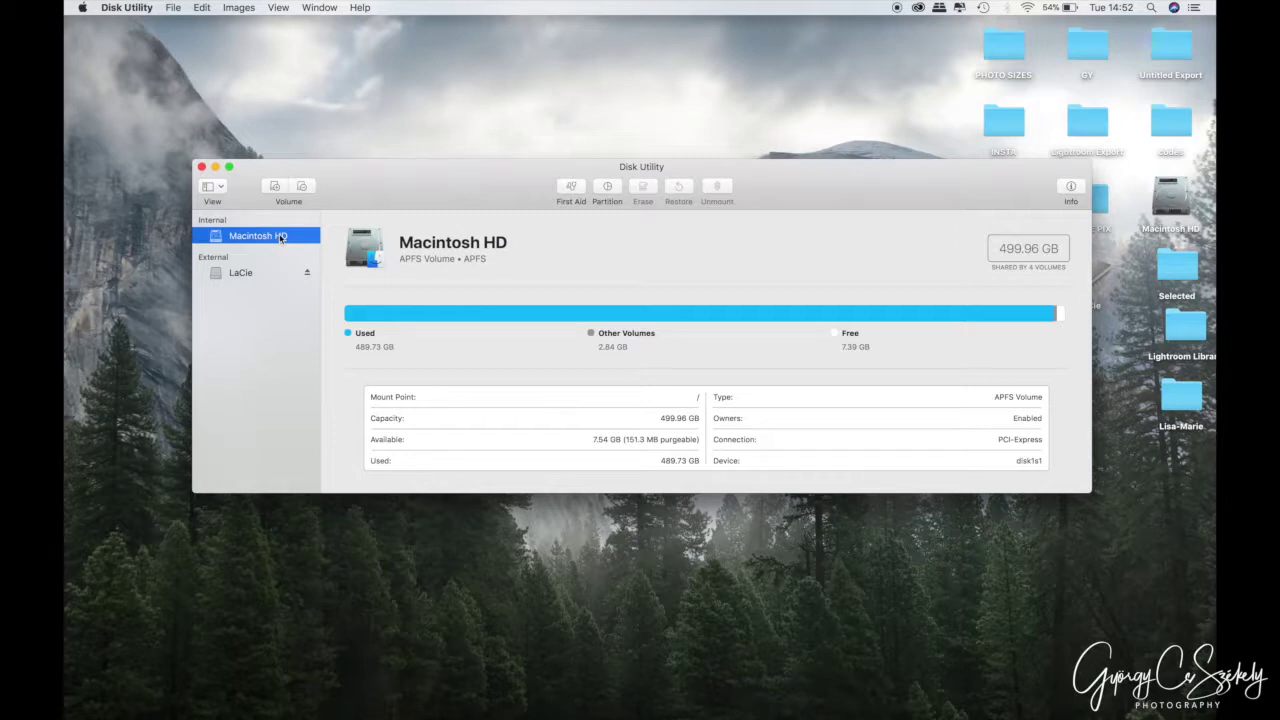
click(249, 274)
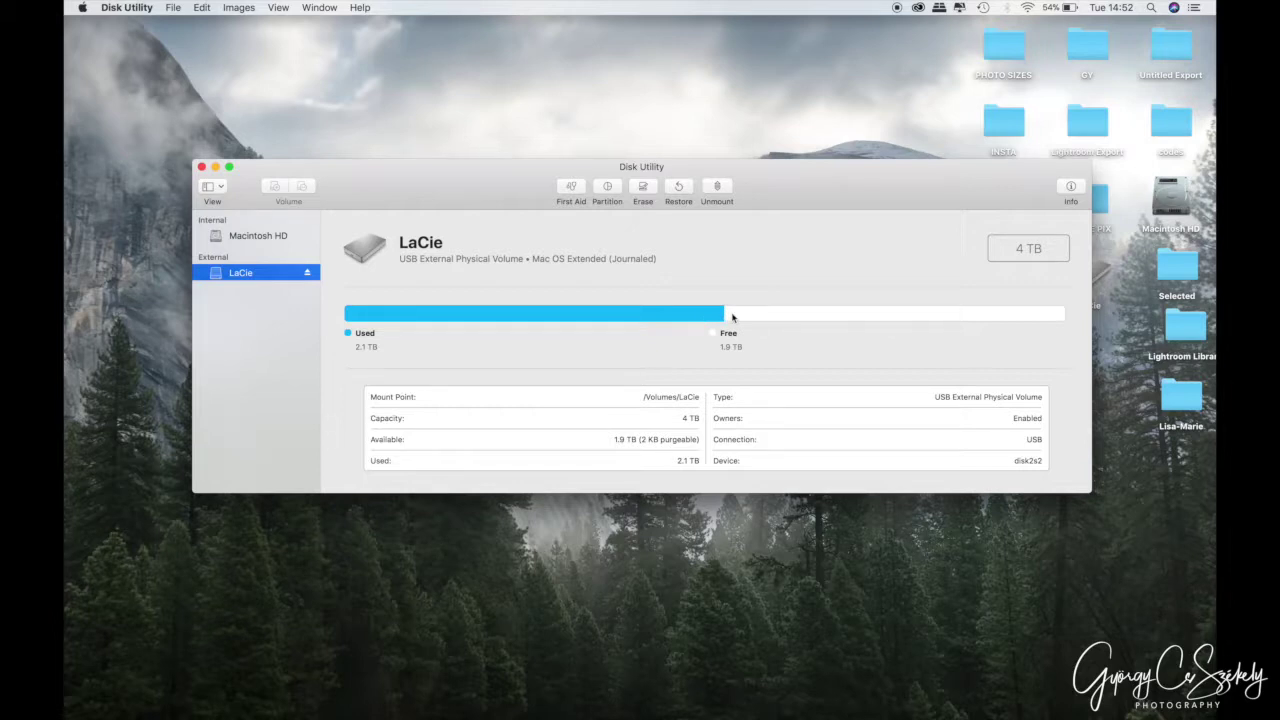
- Review the format choices for erasing the LaCie drive, cancel without erasing, and close Disk Utility
click(643, 187)
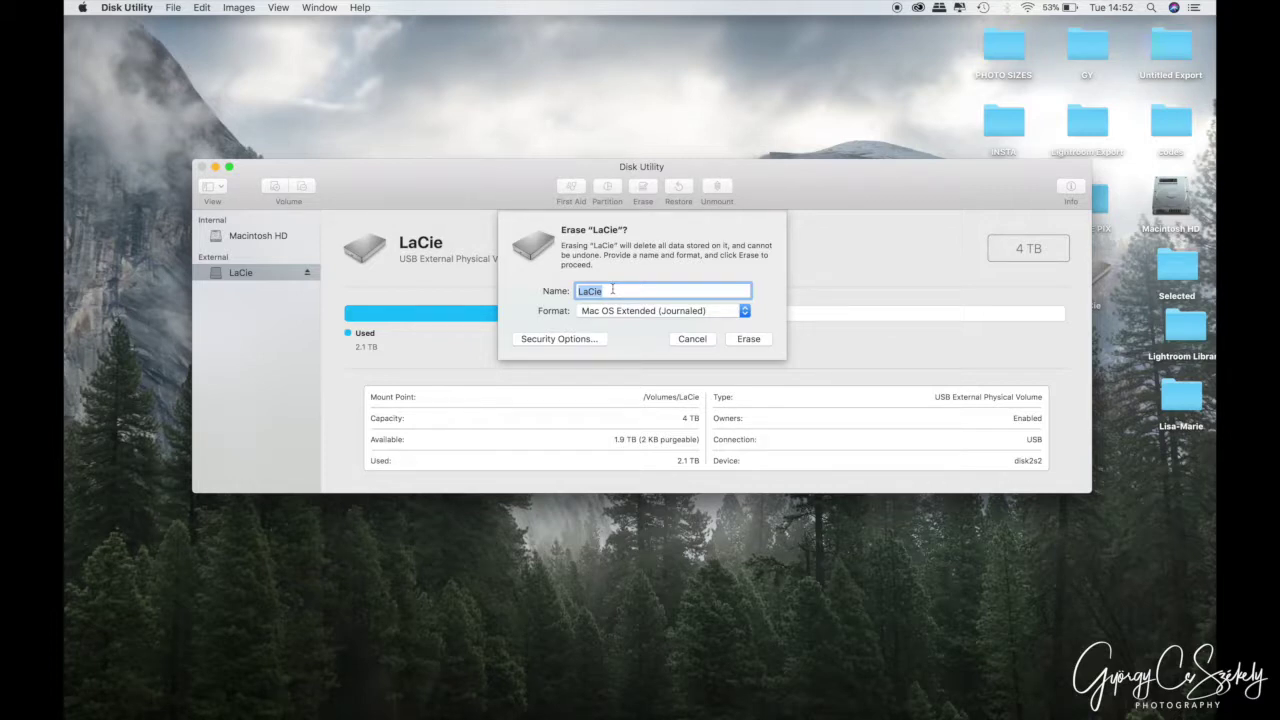
click(747, 315)
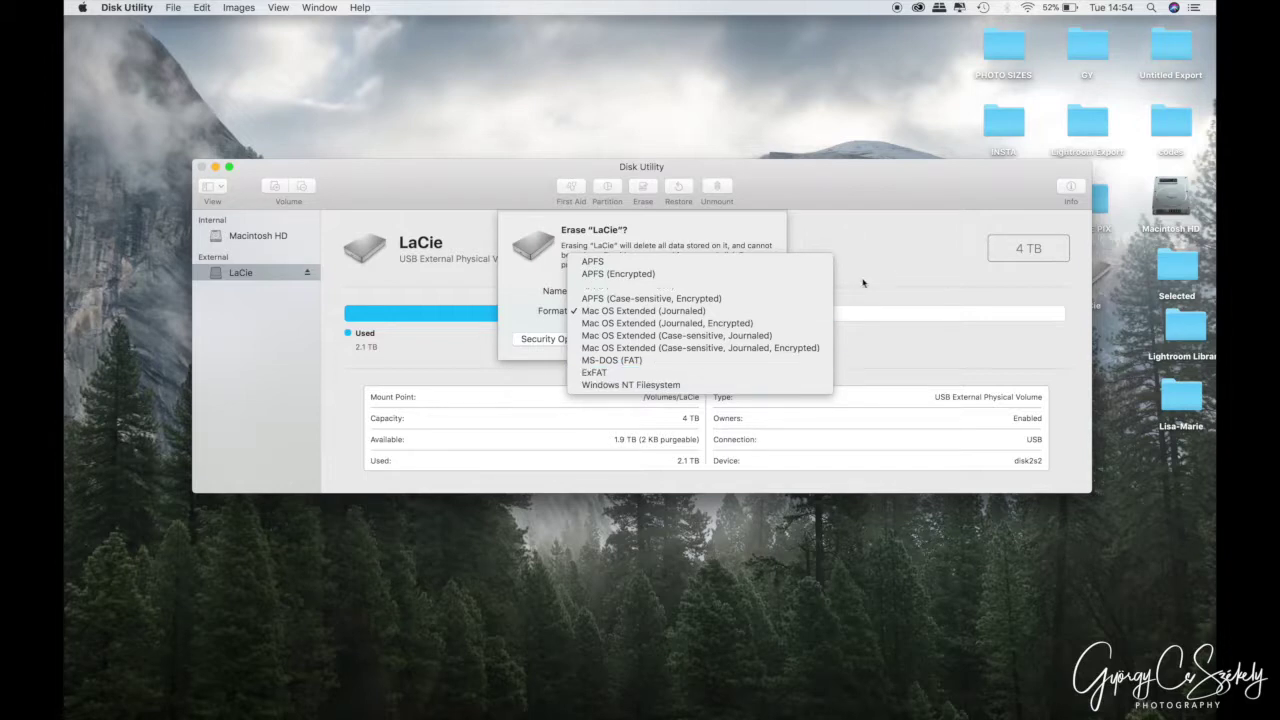
click(888, 270)
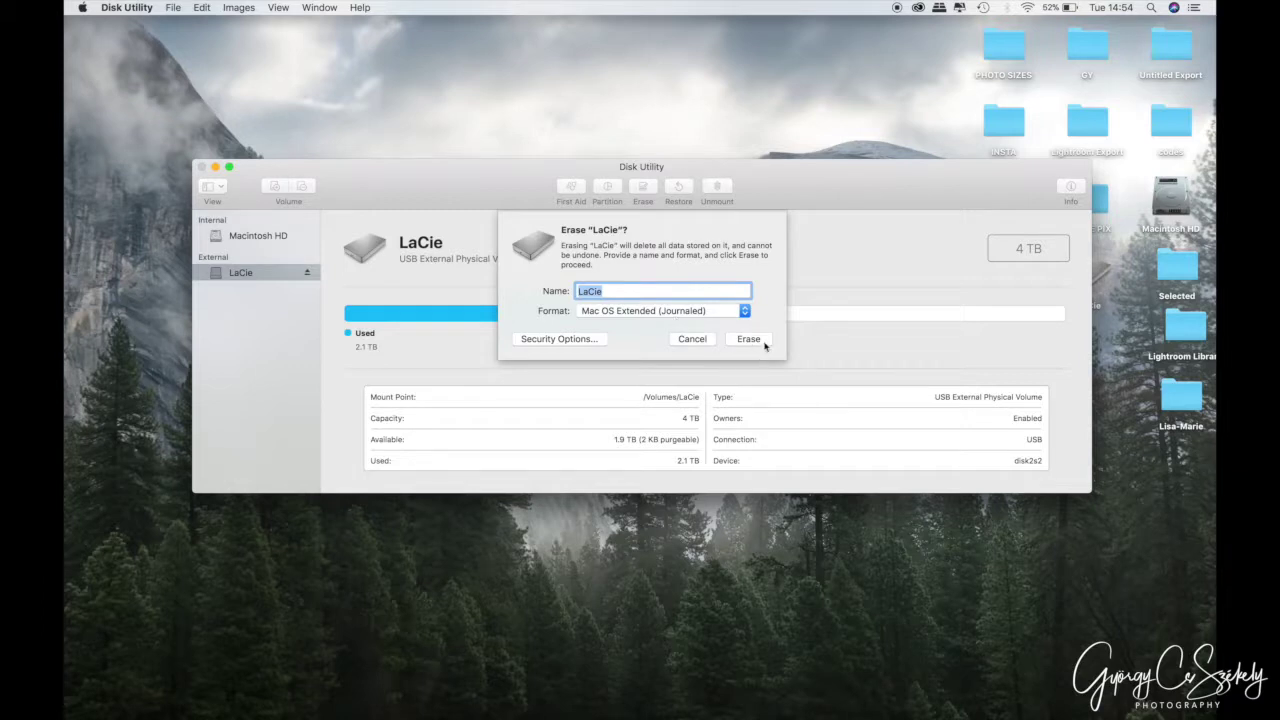
click(705, 340)
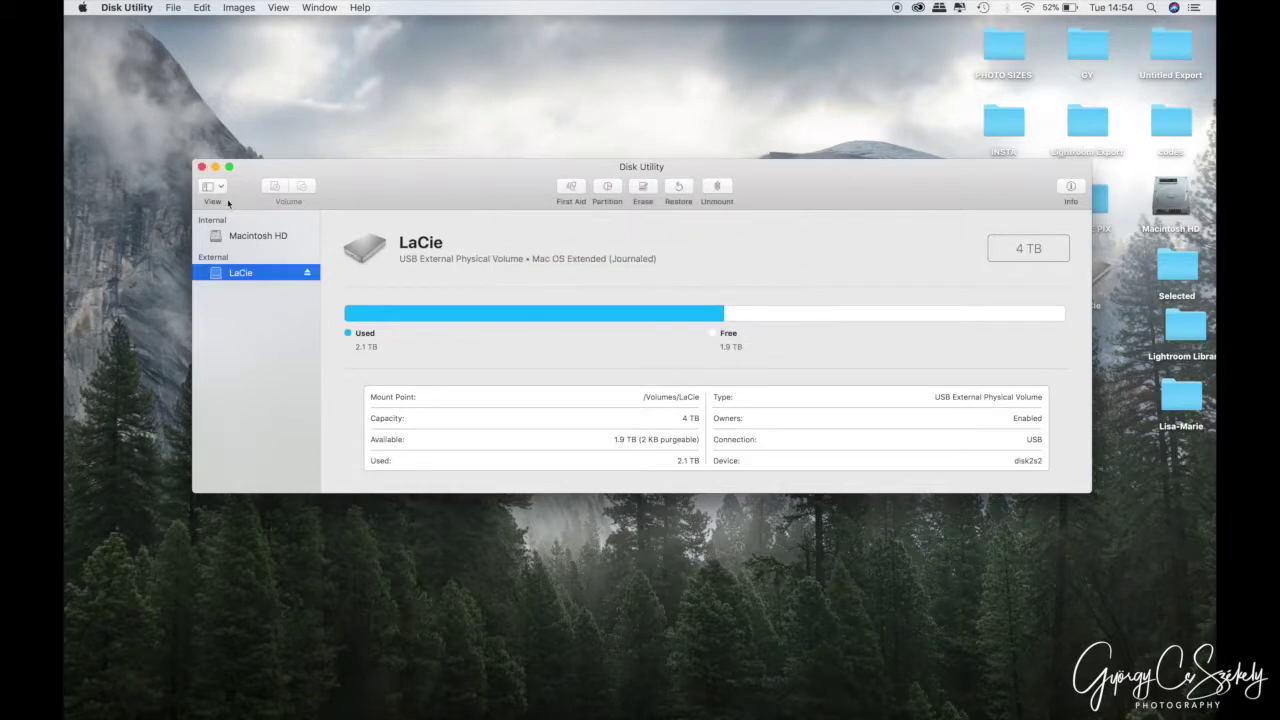
click(201, 168)
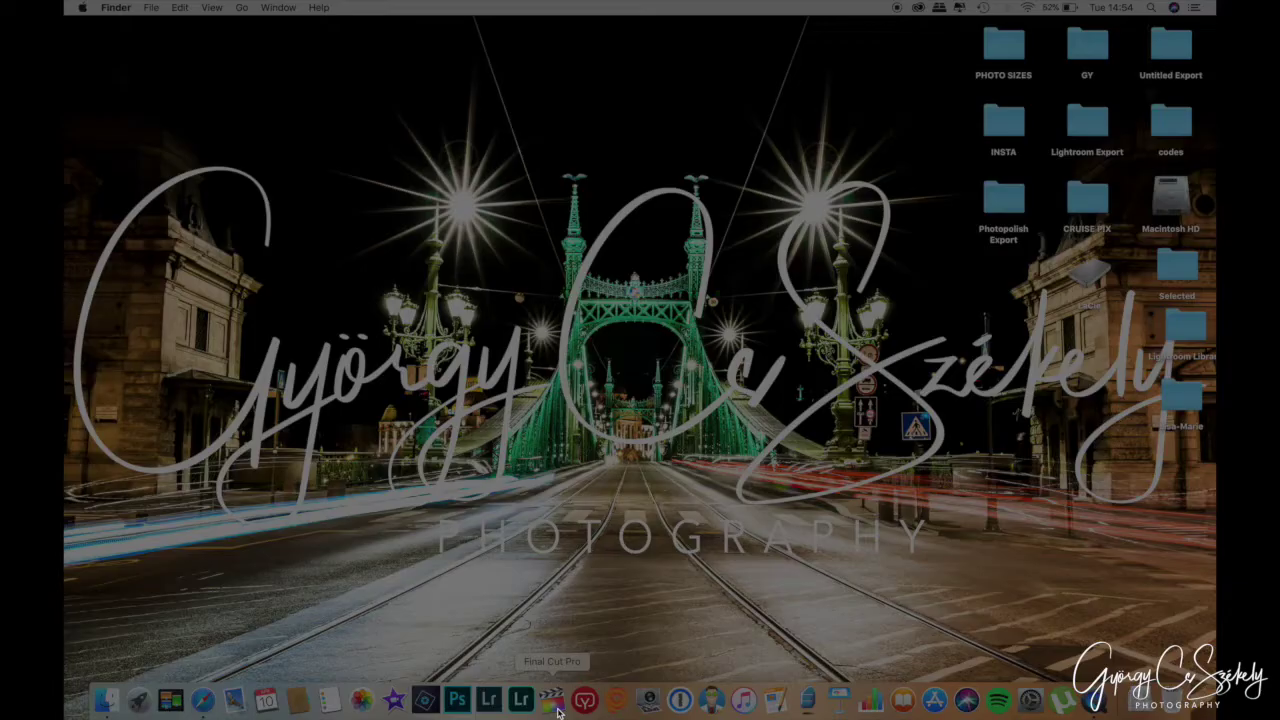
- Switch to Final Cut Pro and create a new library named MacPro15, saved in the Movies folder
click(557, 708)
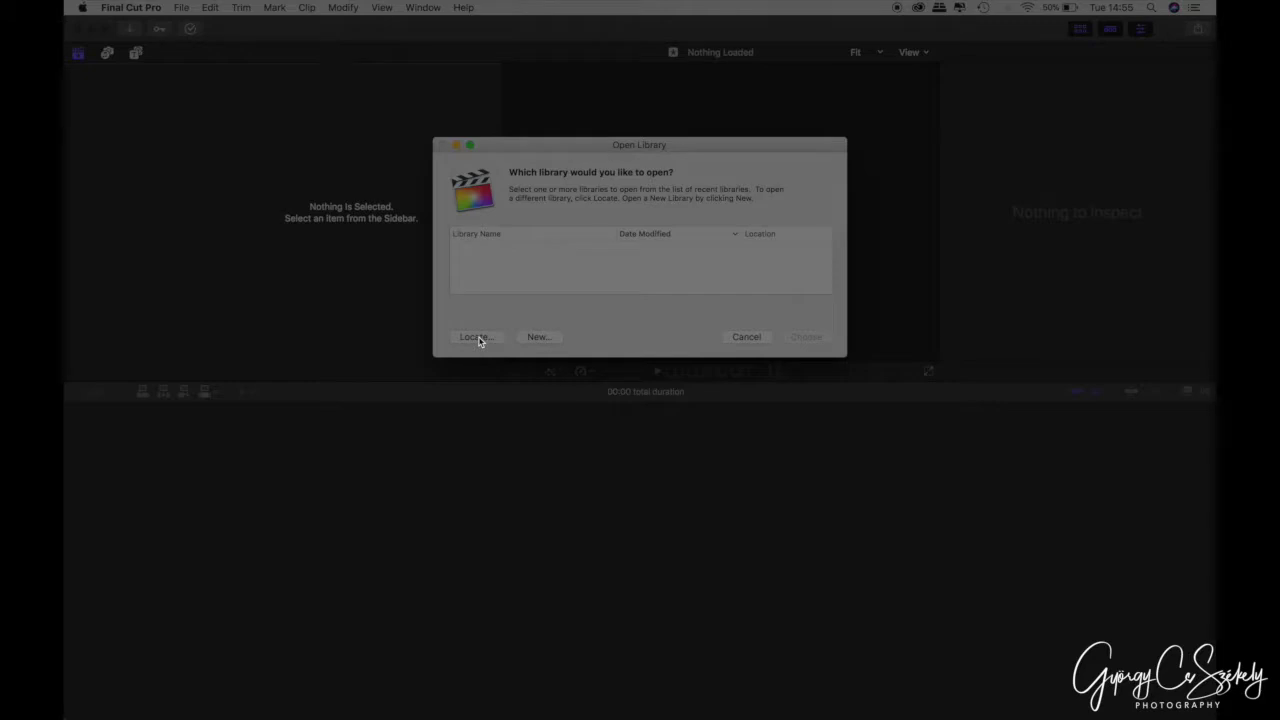
click(538, 337)
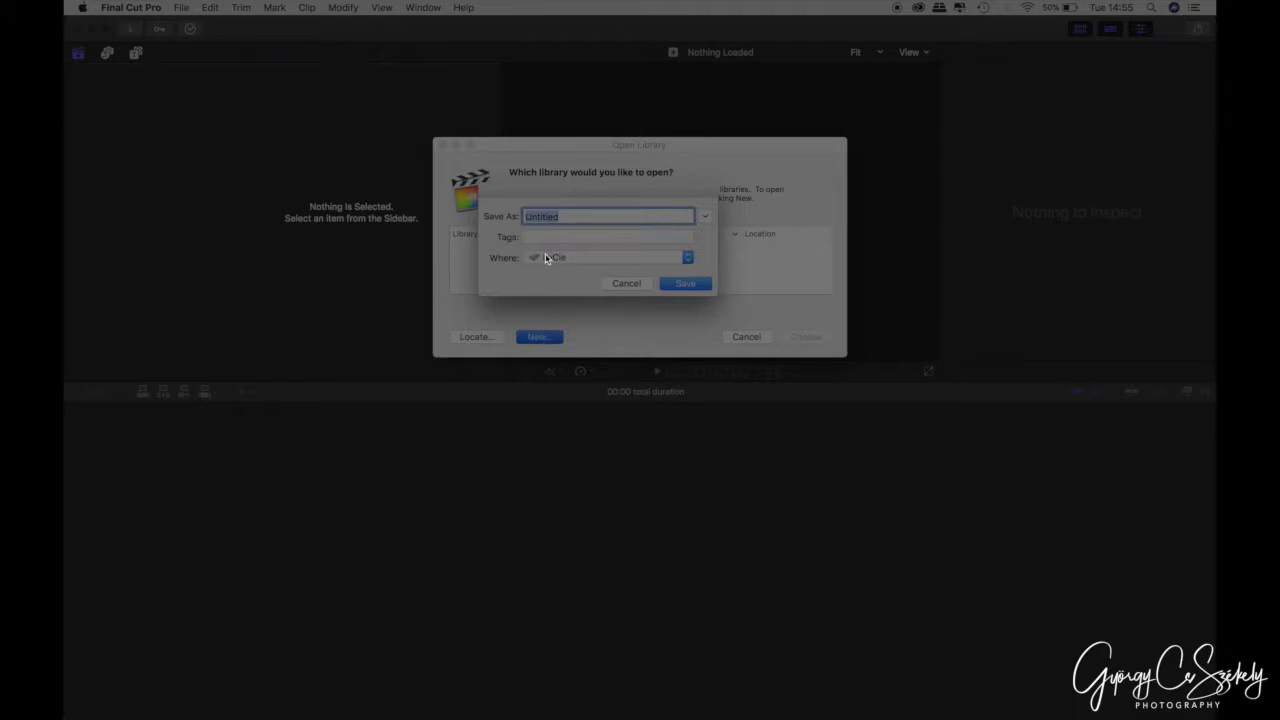
key(BackSpace)
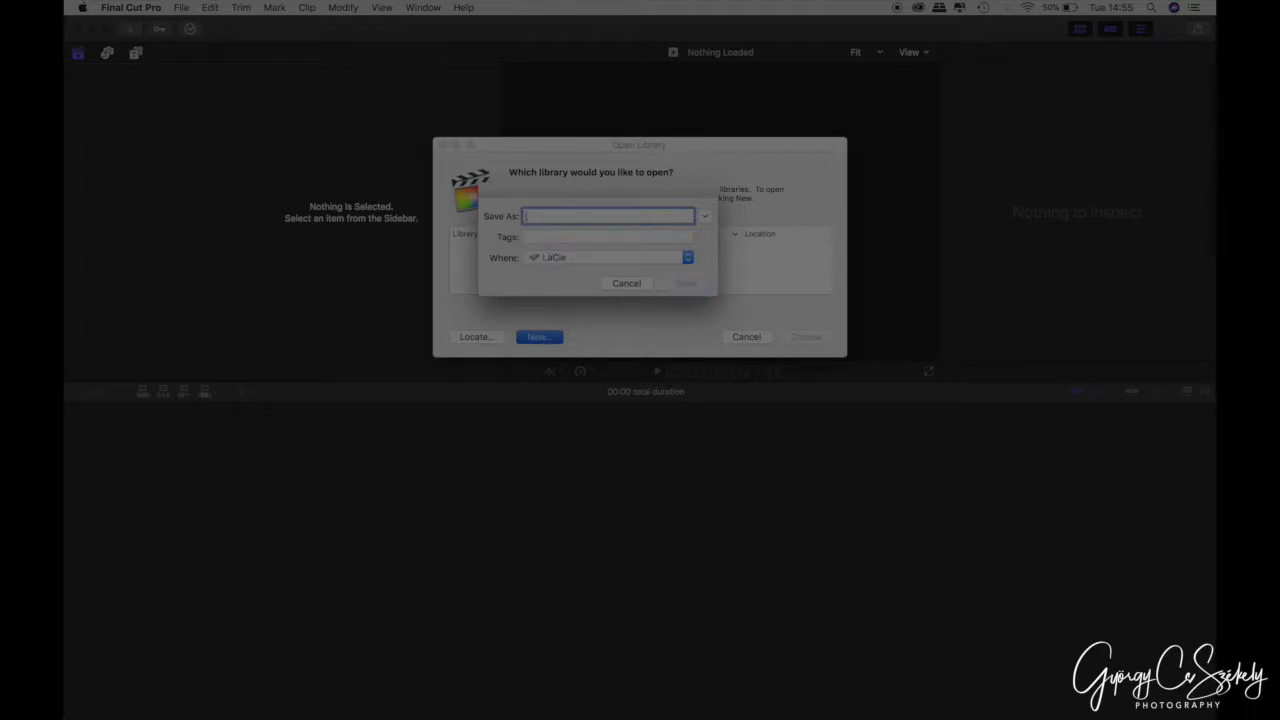
text(MacPro)
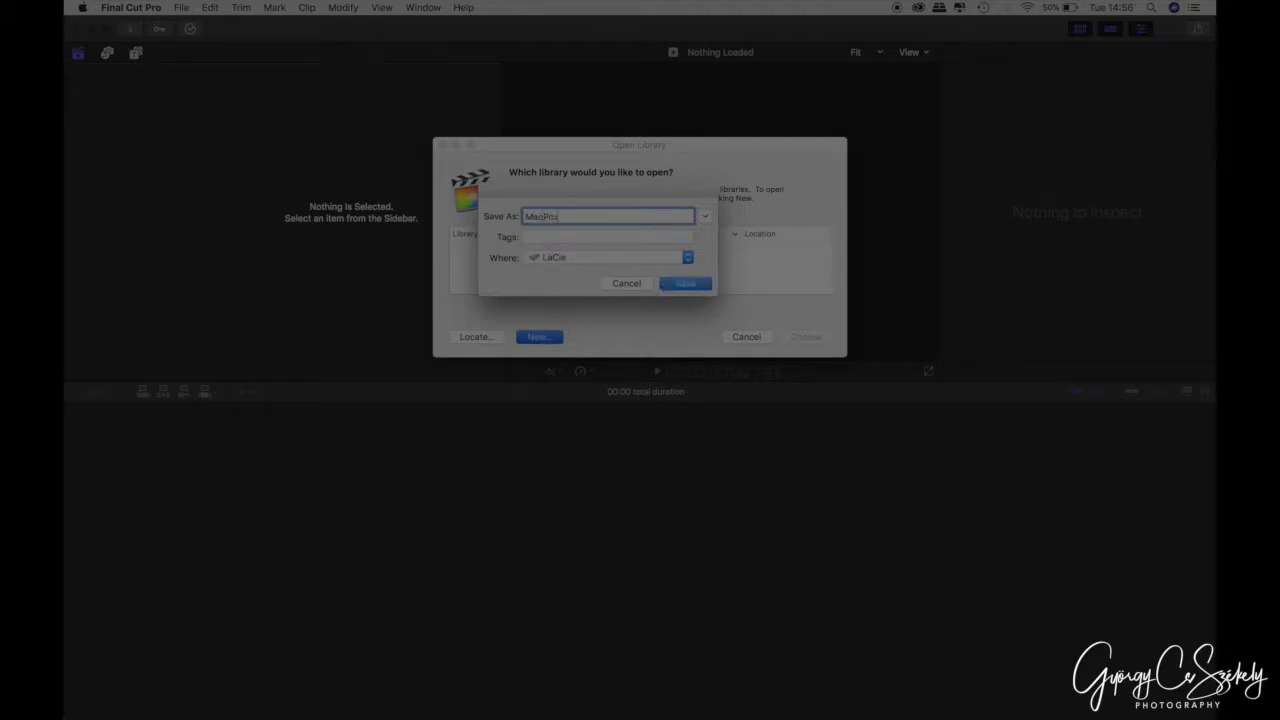
text(15)
click(577, 258)
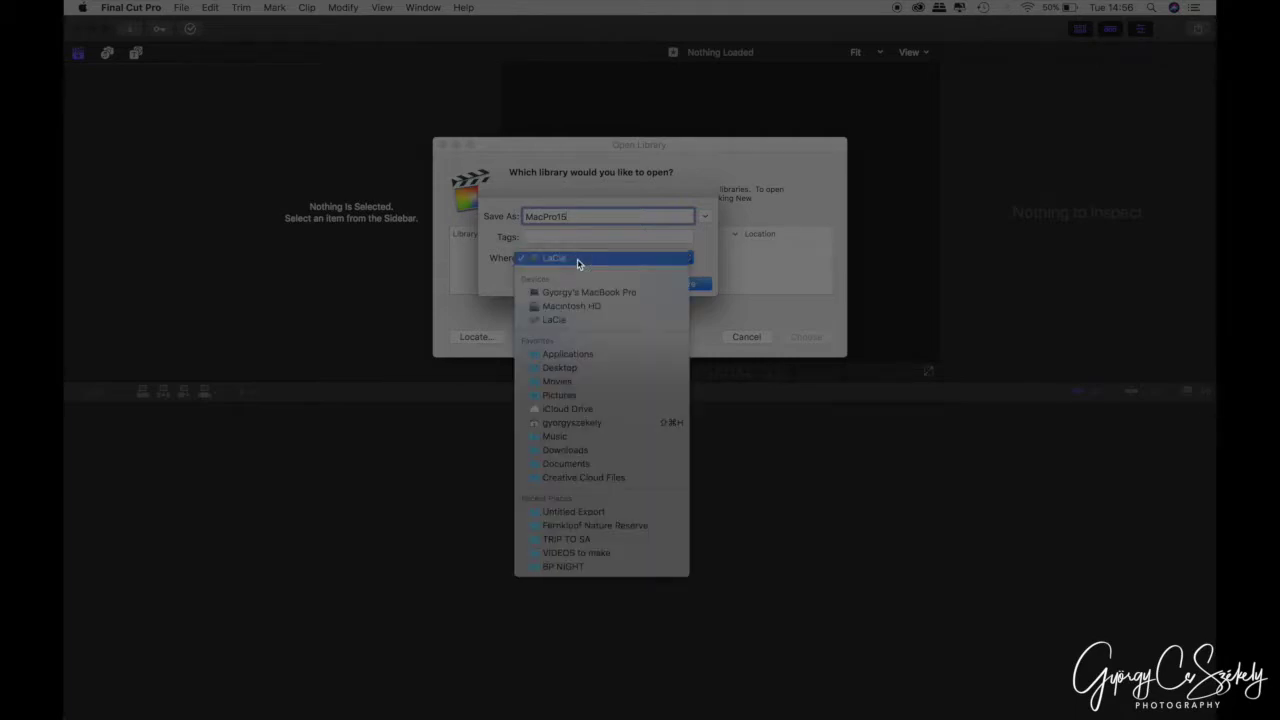
click(577, 386)
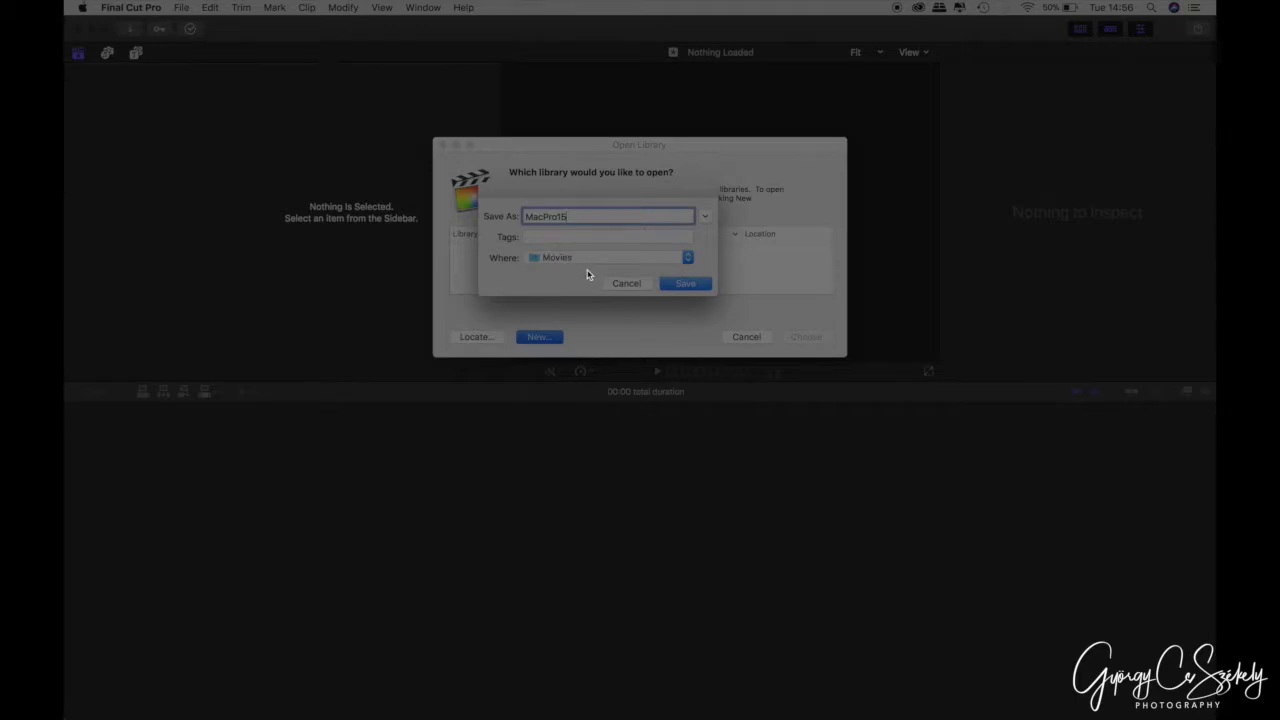
click(684, 287)
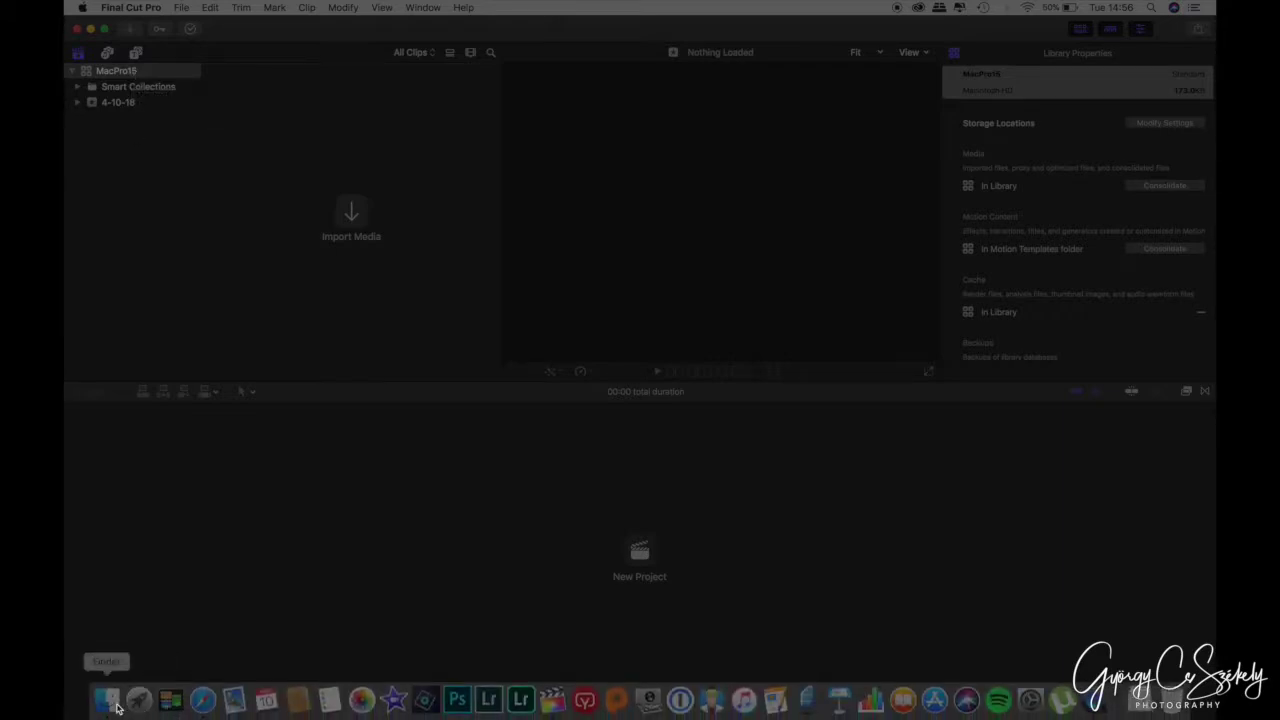
- Check the Movies folder in Finder for the MacPro15 library and close the Finder window
click(106, 708)
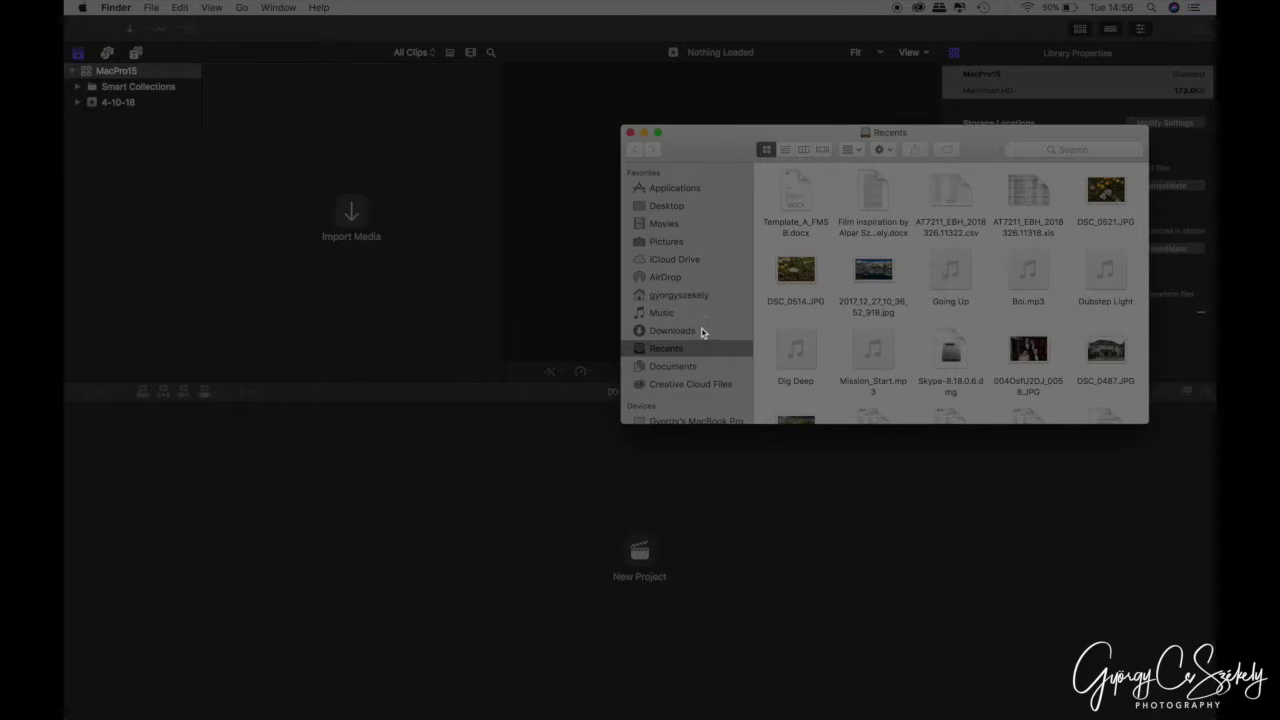
click(670, 224)
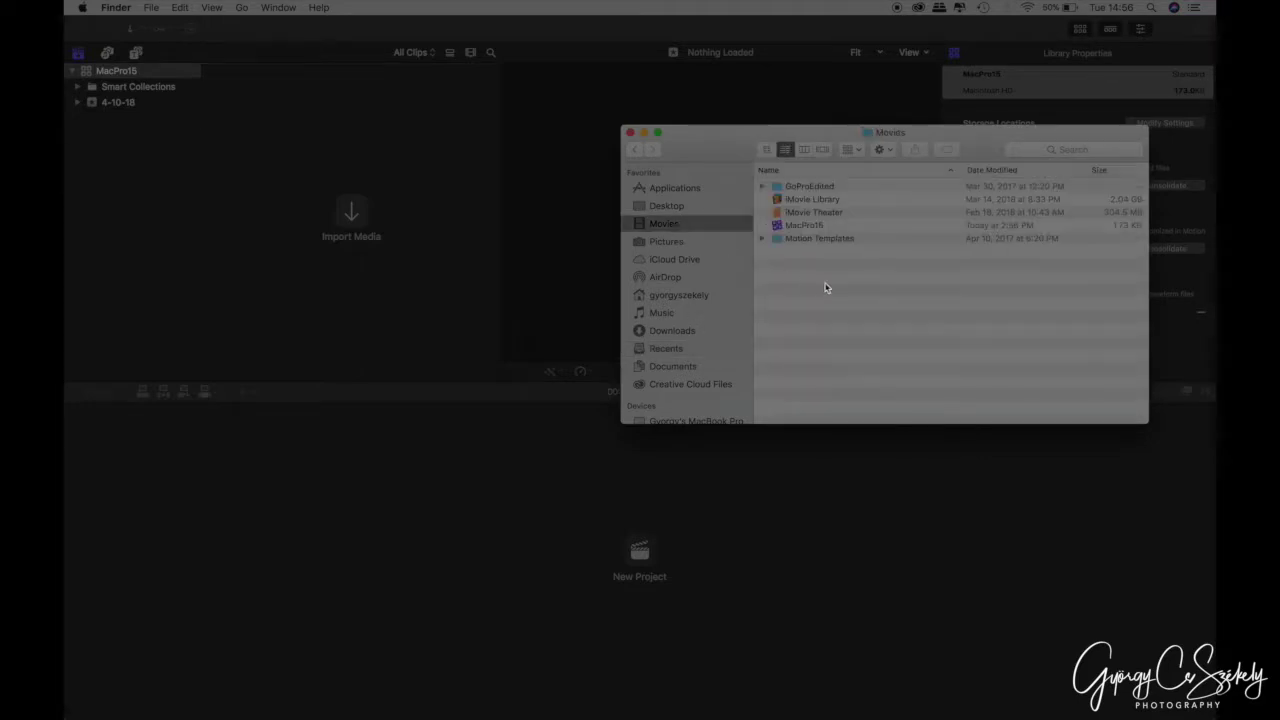
click(810, 228)
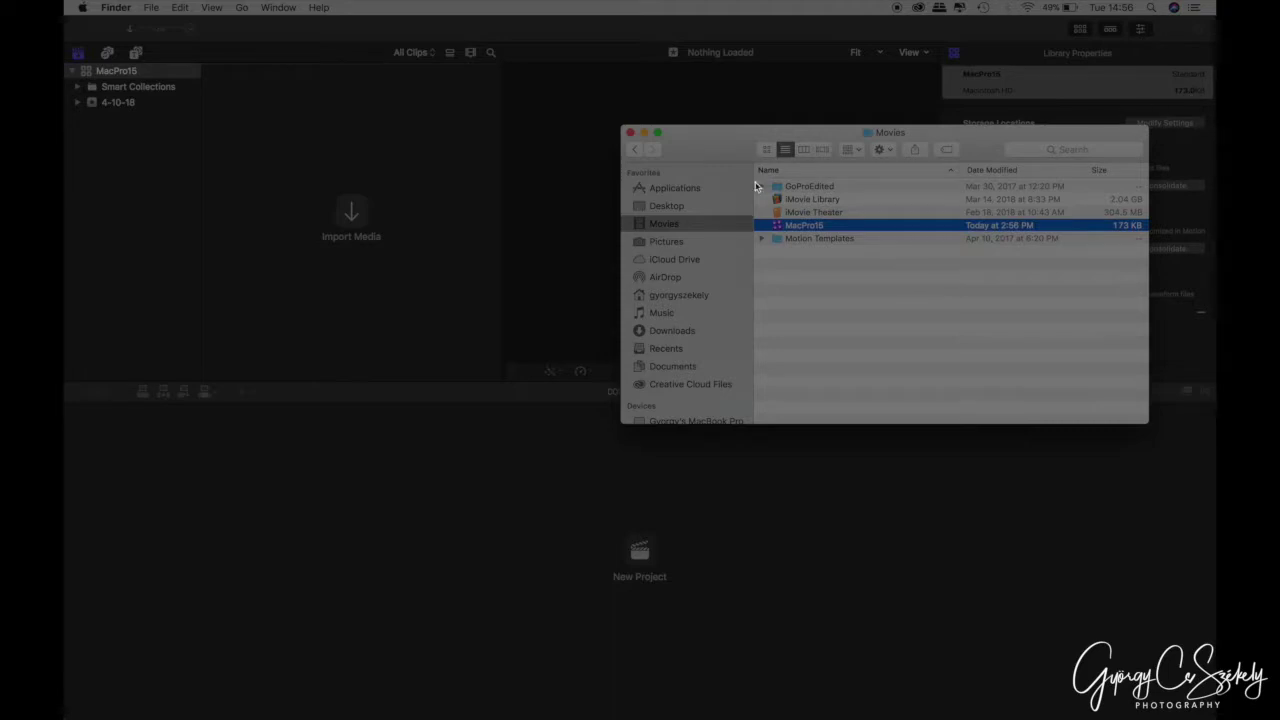
click(629, 133)
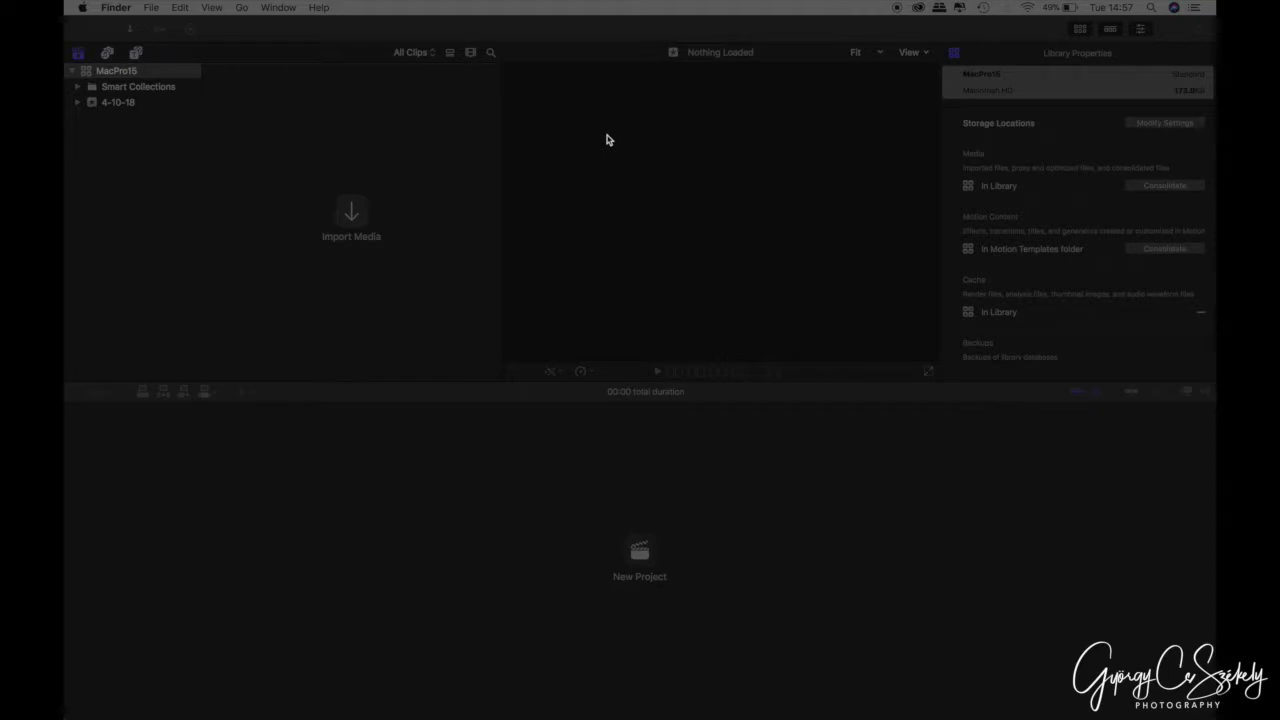
- Create a second Final Cut Pro library named LacieFCP, saved on the external LaCie drive
click(252, 83)
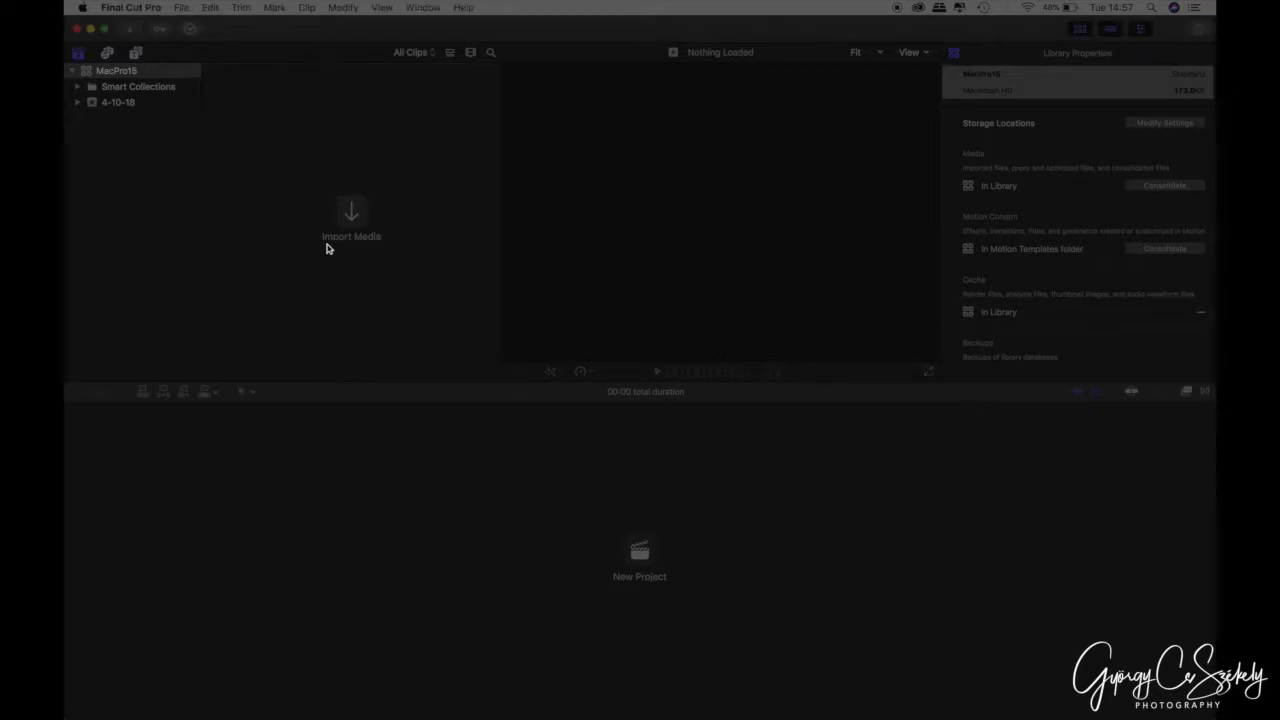
click(181, 9)
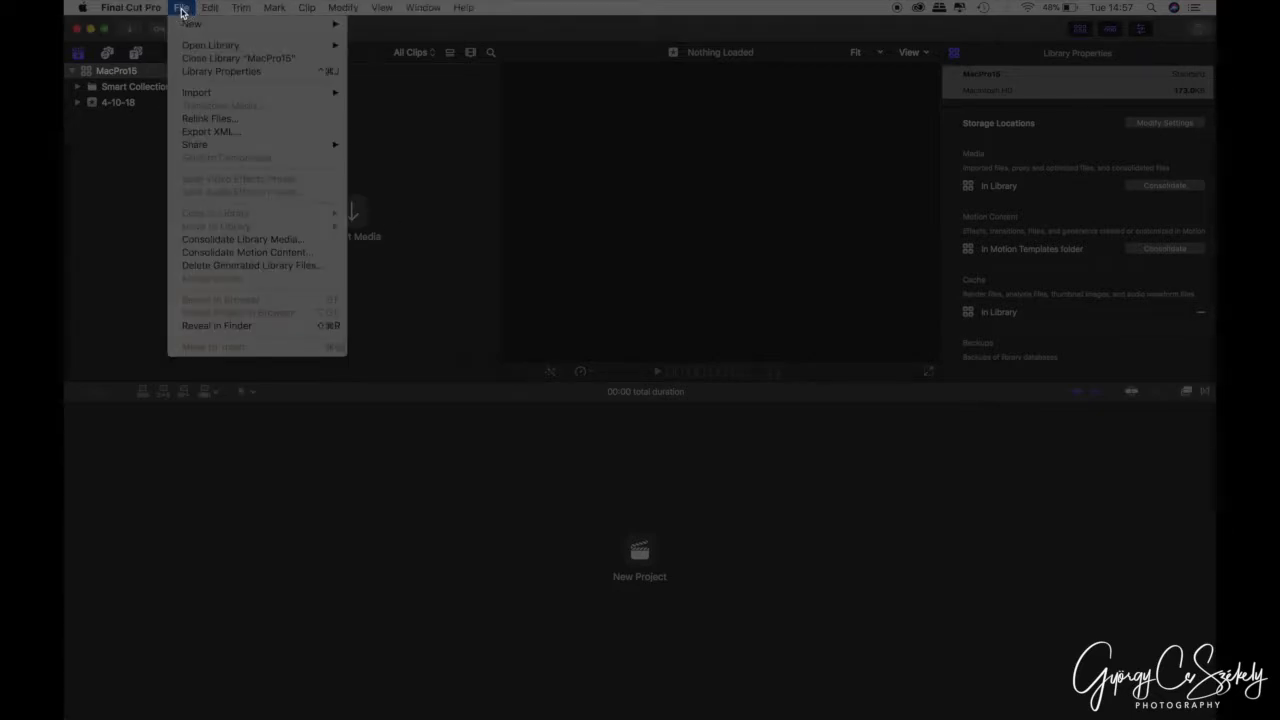
mouse_move(189, 24)
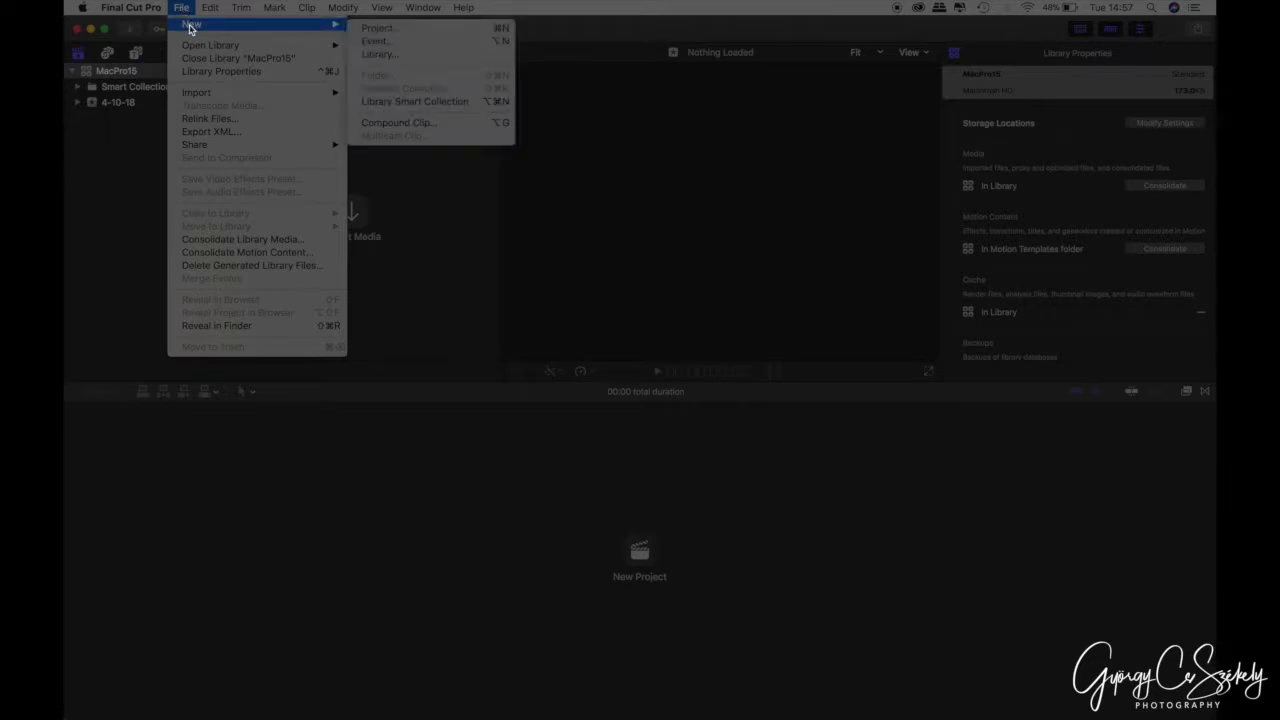
click(388, 58)
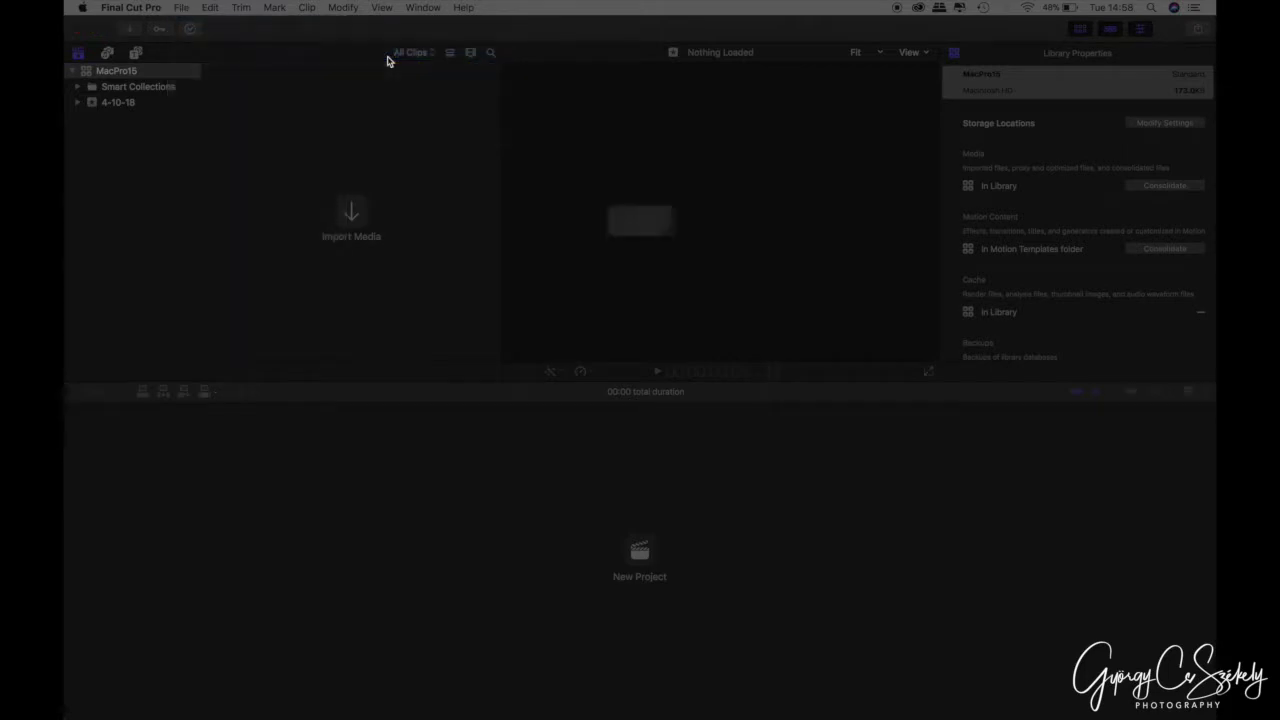
key(BackSpace)
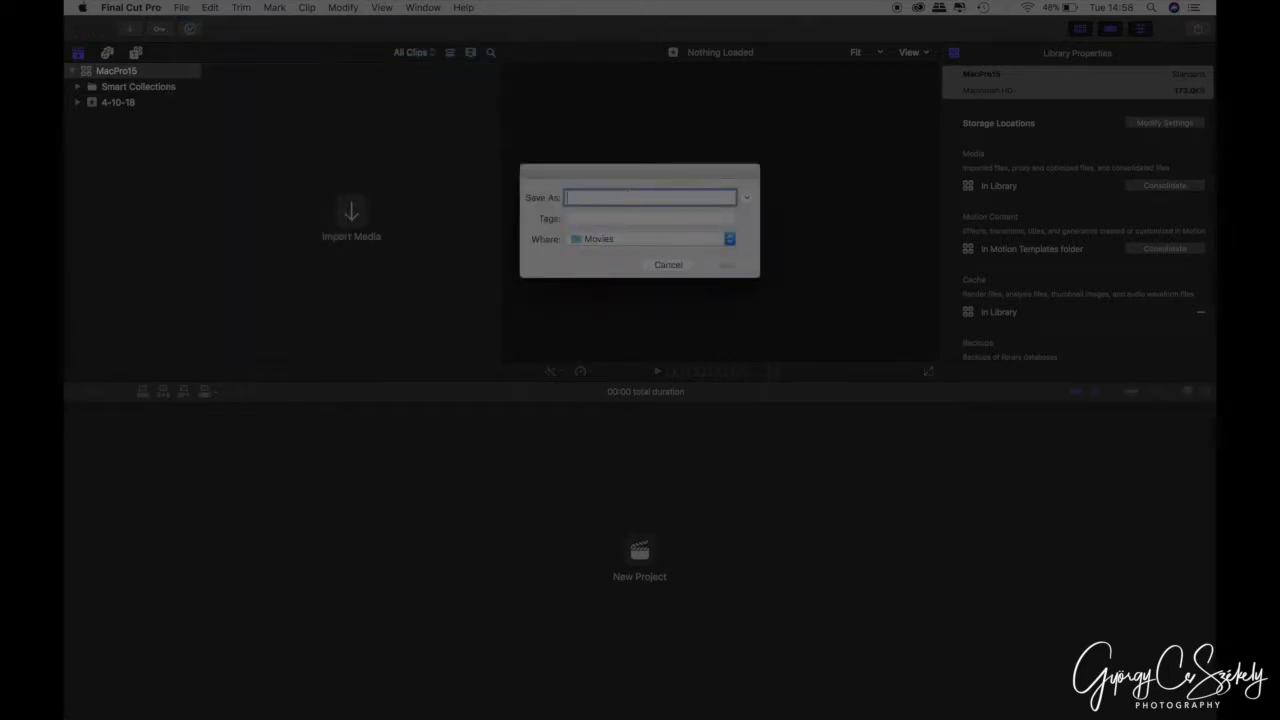
text(Lacie)
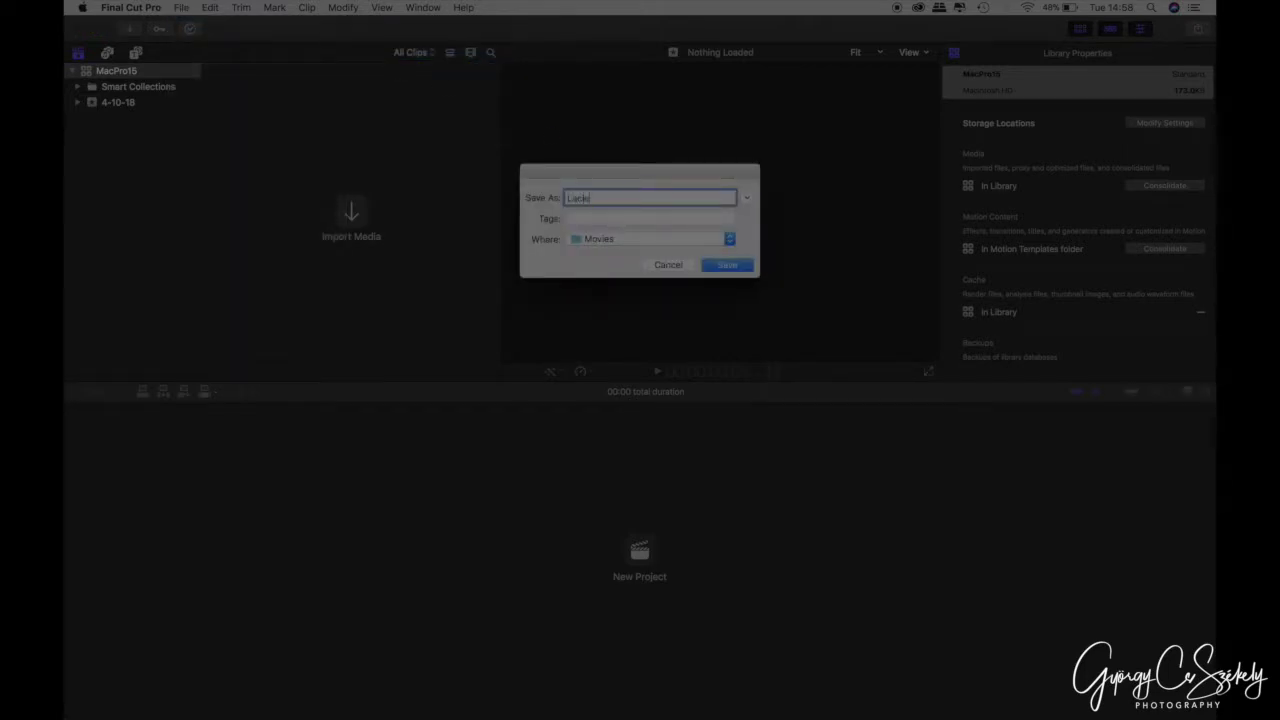
text(FCP)
click(616, 244)
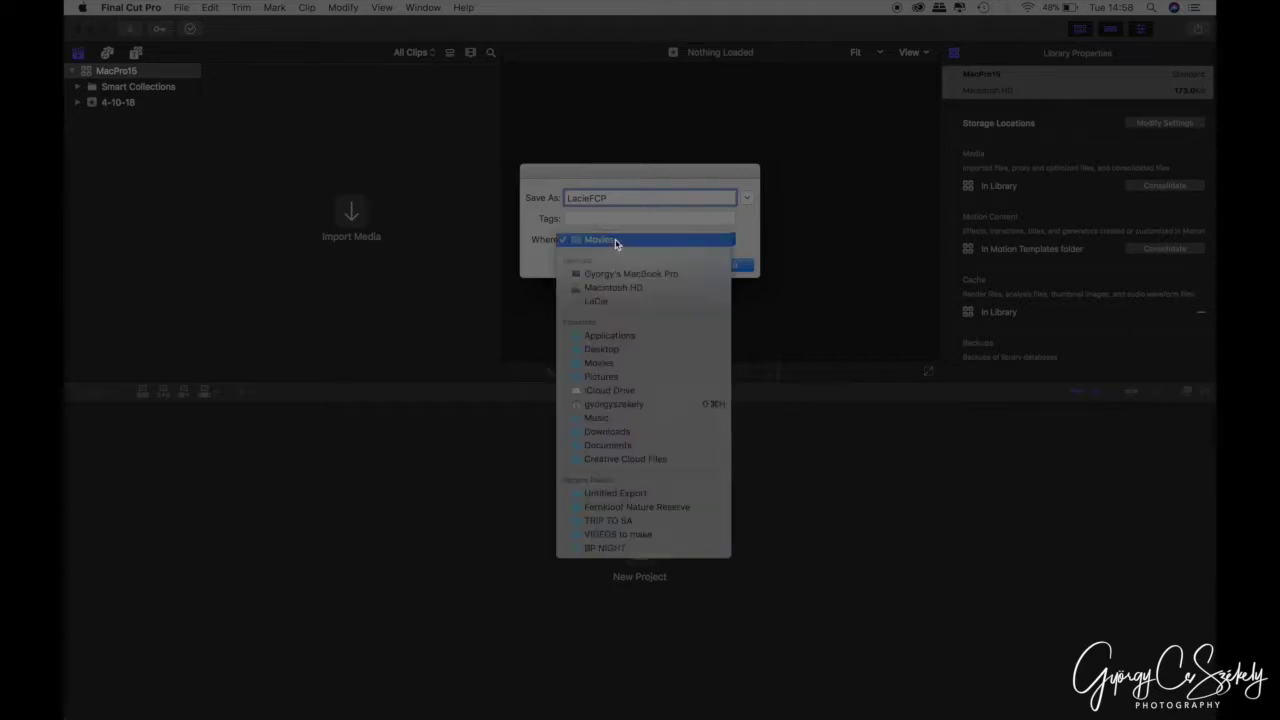
click(603, 301)
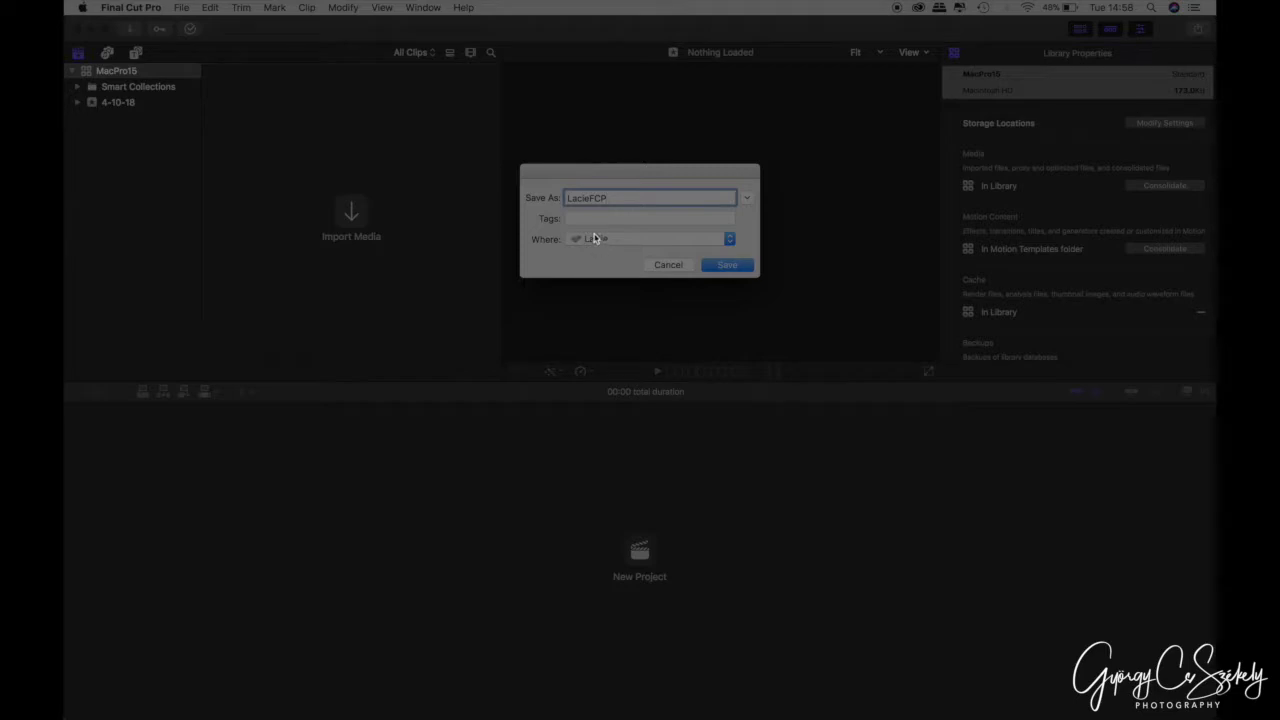
click(597, 244)
click(603, 300)
click(730, 265)
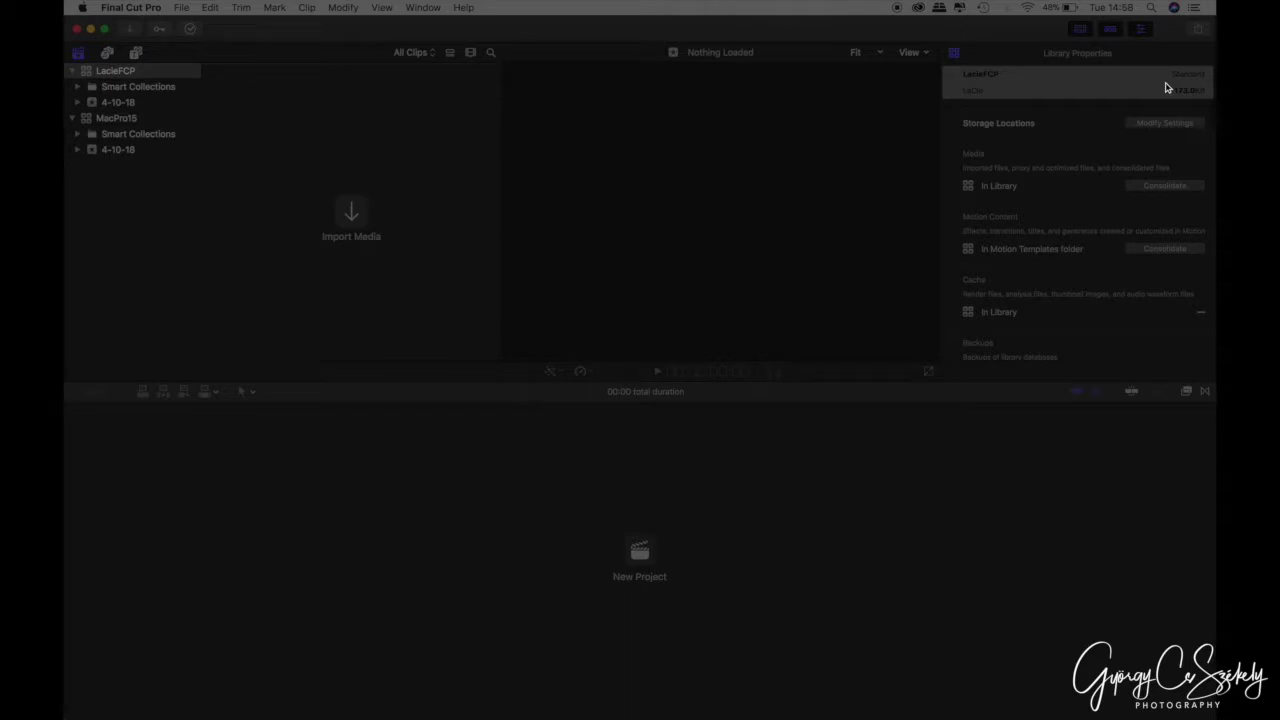
- Check the LaCie drive in Finder for the LacieFCP library and select it
click(112, 702)
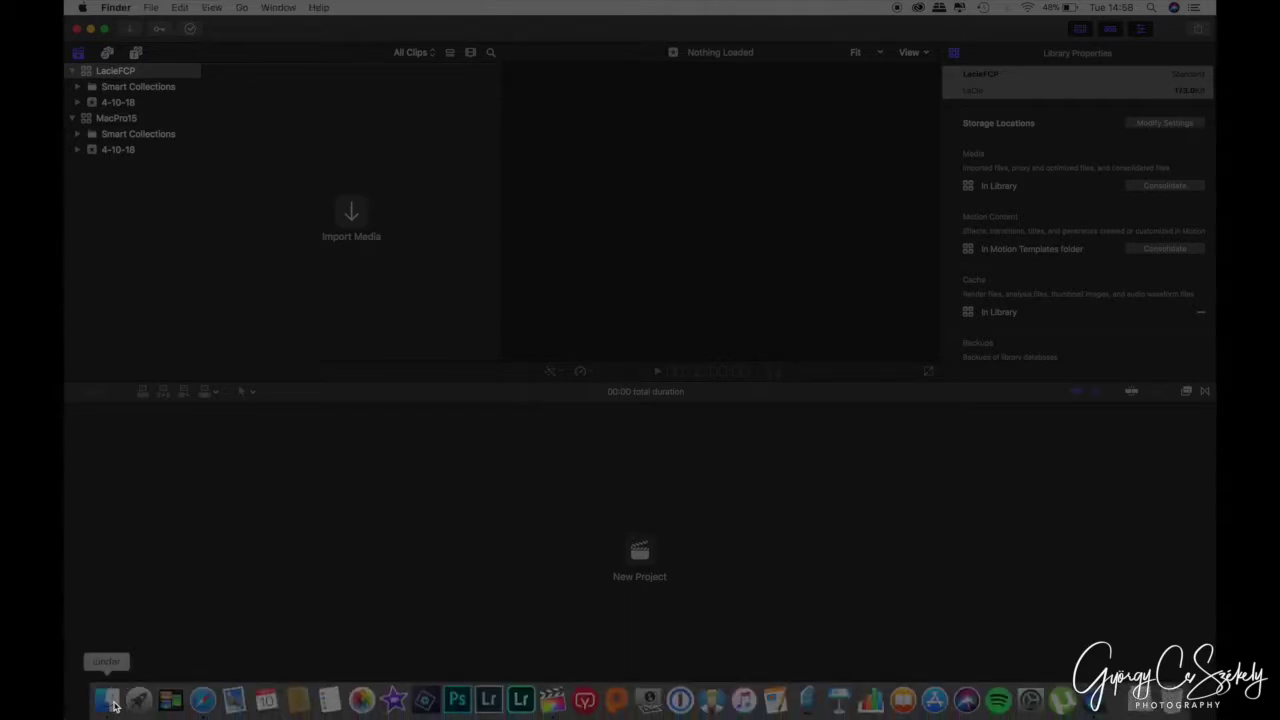
scroll(677, 351, down, 5)
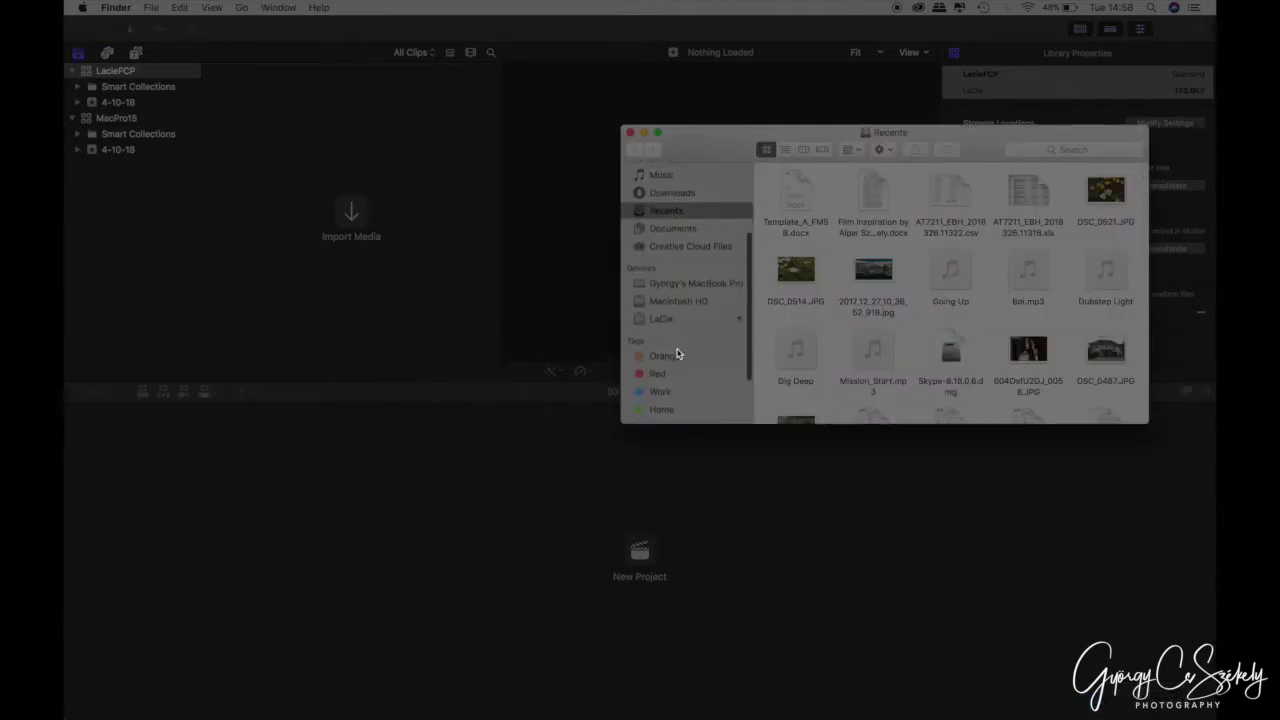
click(671, 324)
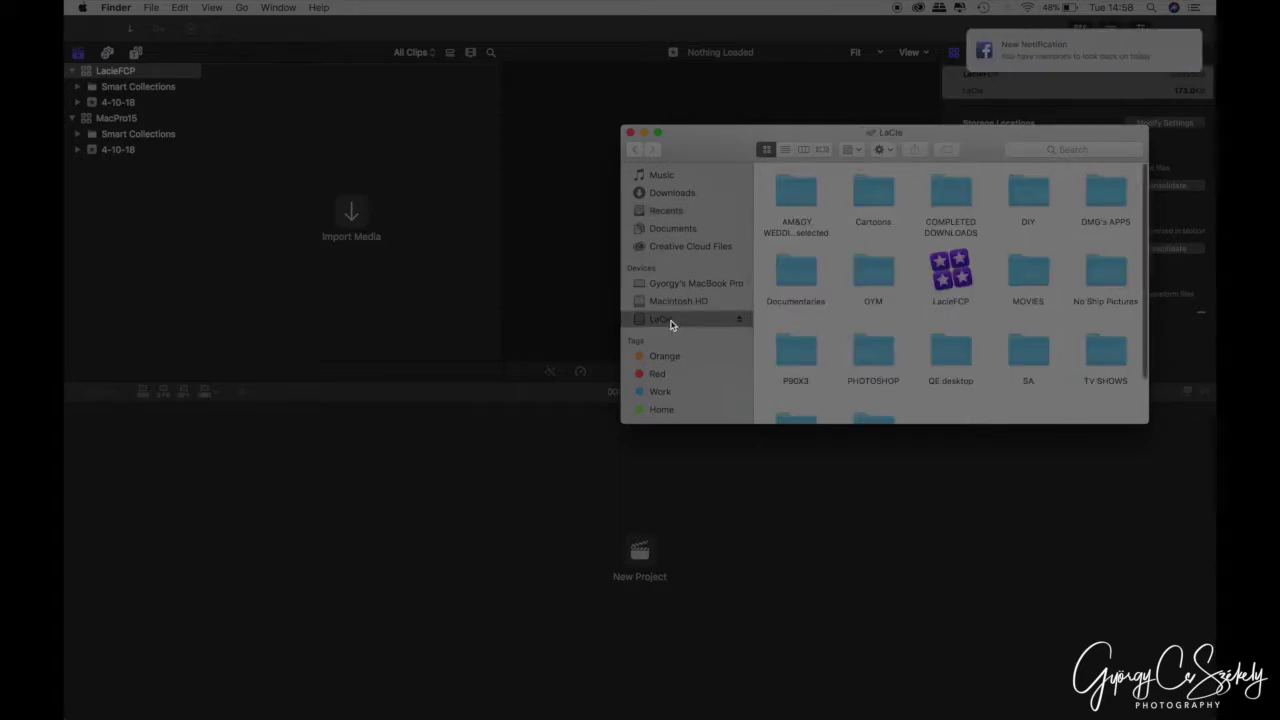
drag(714, 148, 487, 177)
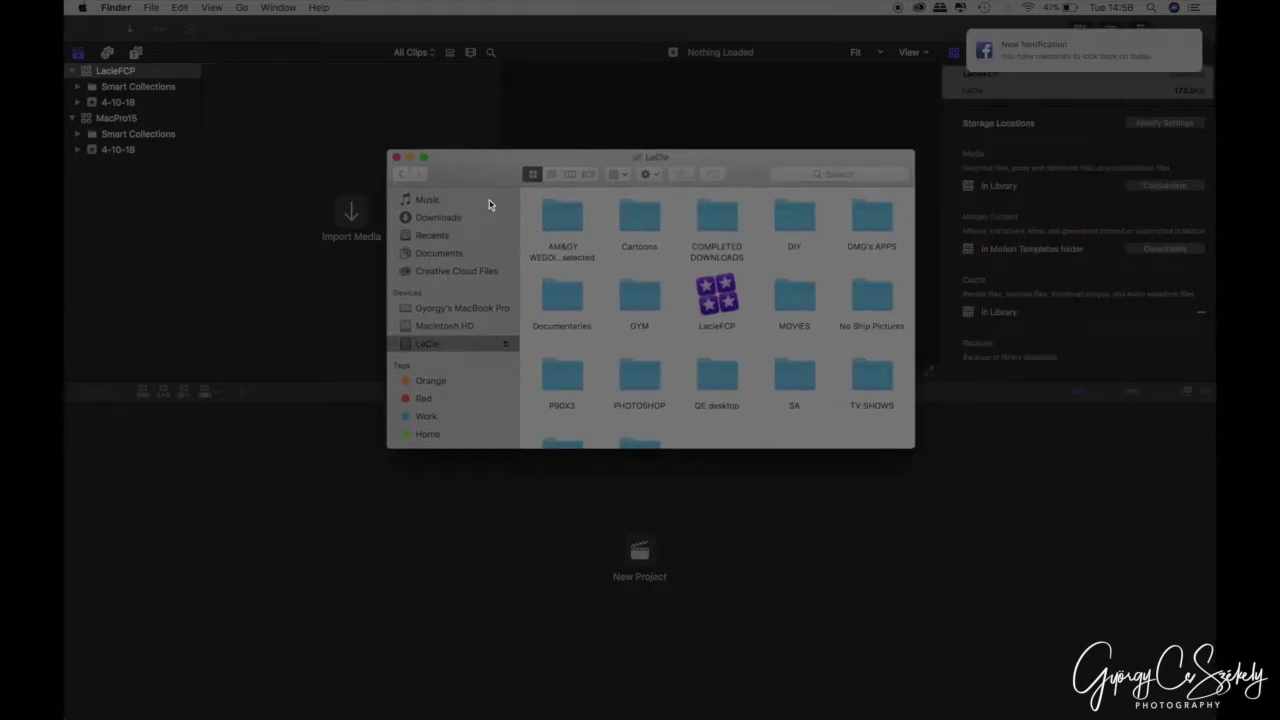
click(716, 305)
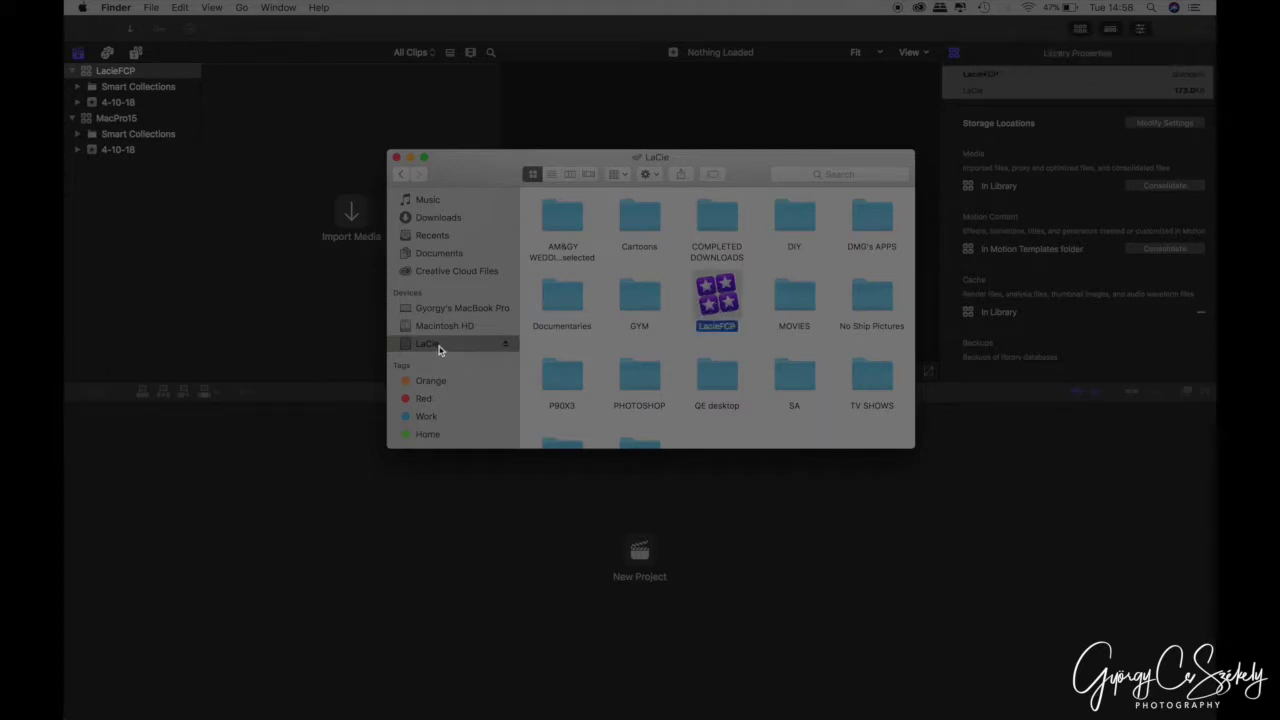
- Try to eject the LaCie drive from Finder, dismiss the alert, and close the Finder window
click(506, 346)
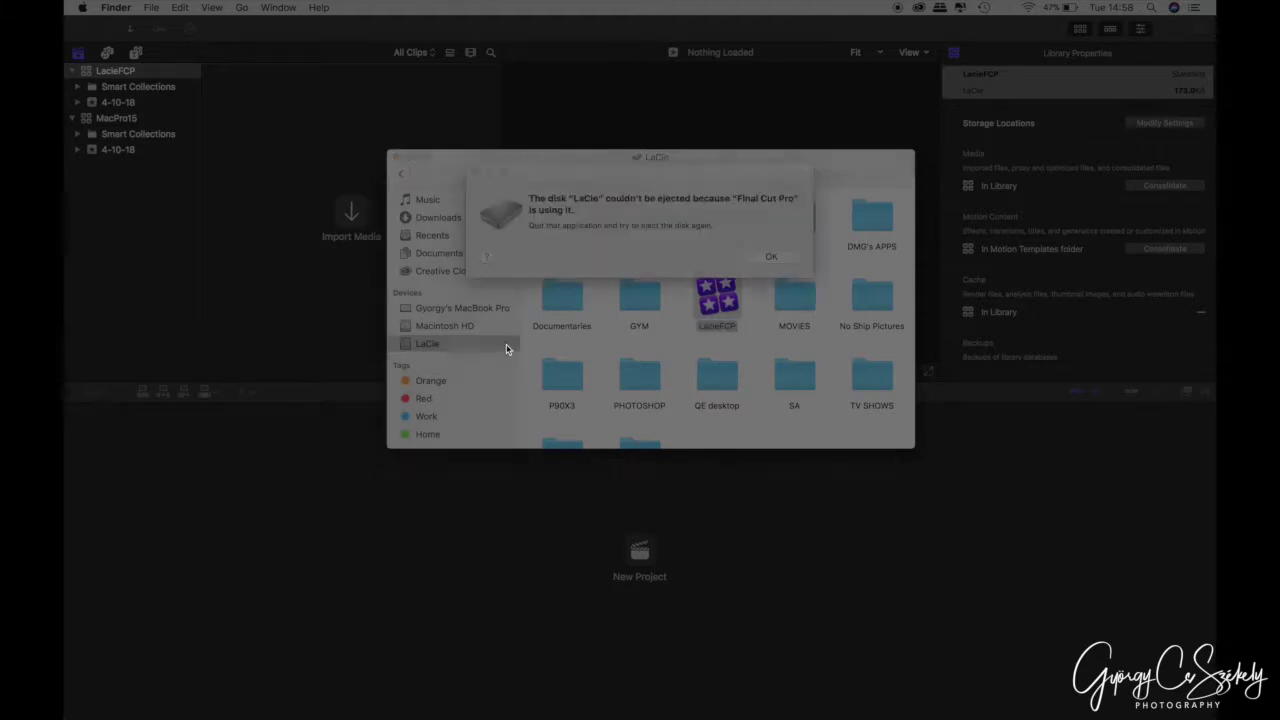
click(757, 258)
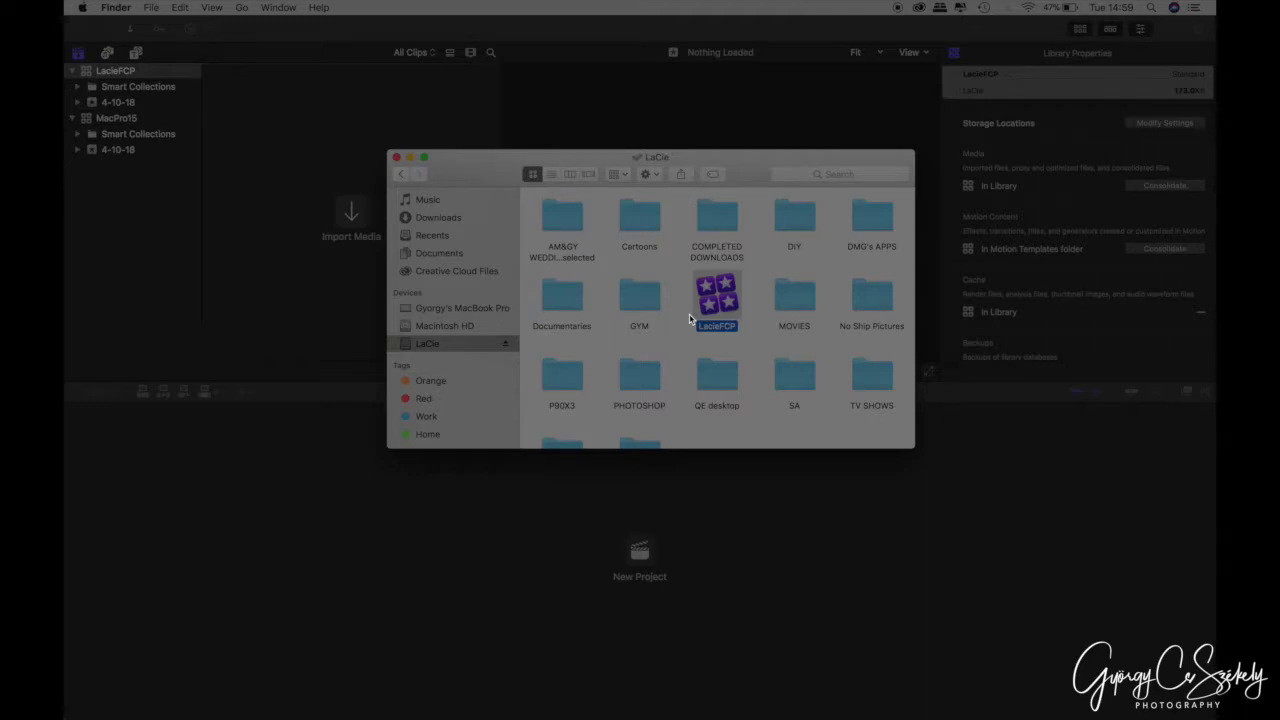
click(396, 157)
- Review the storage properties of the LacieFCP and MacPro15 libraries, and close the MacPro15 library
click(131, 73)
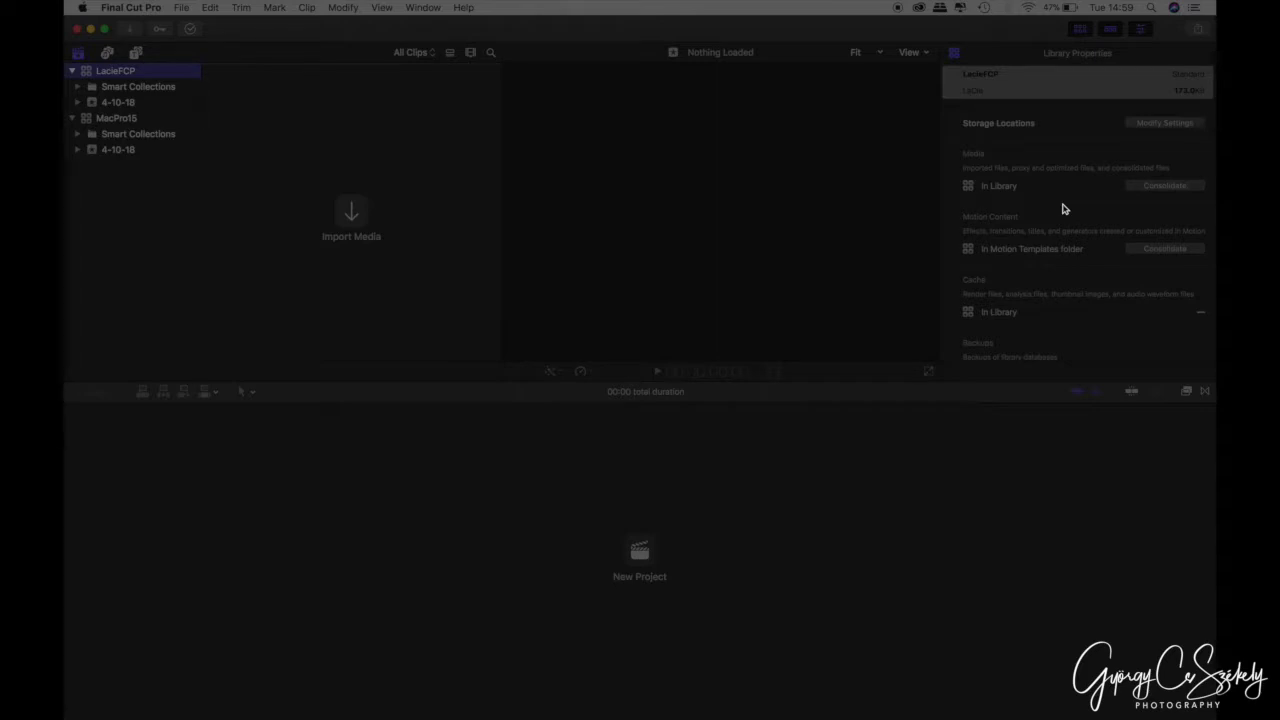
click(128, 118)
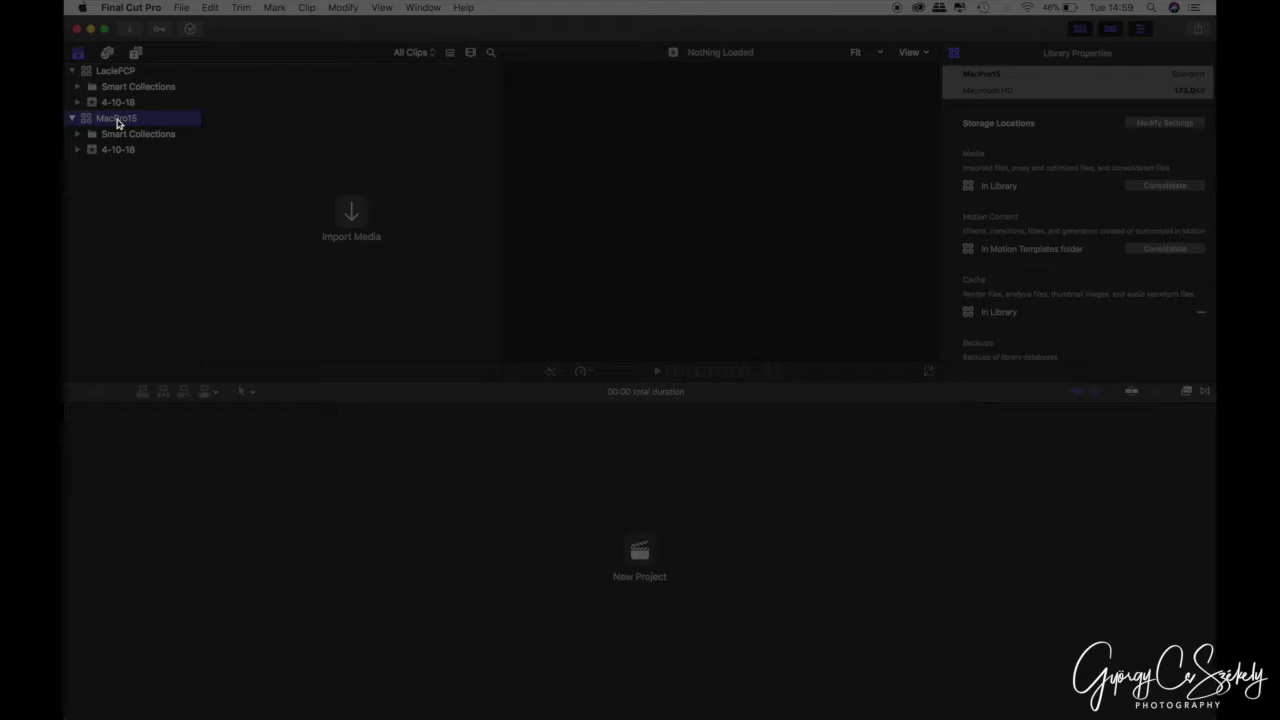
right_click(117, 123)
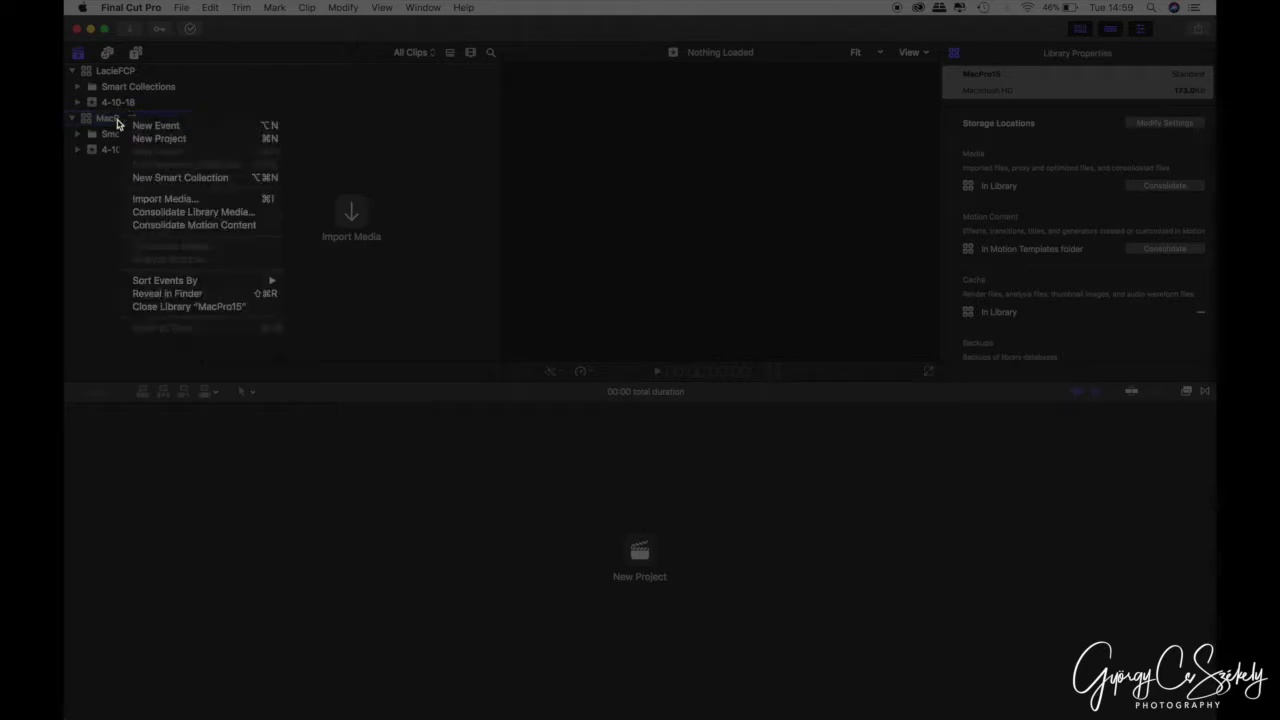
click(225, 313)
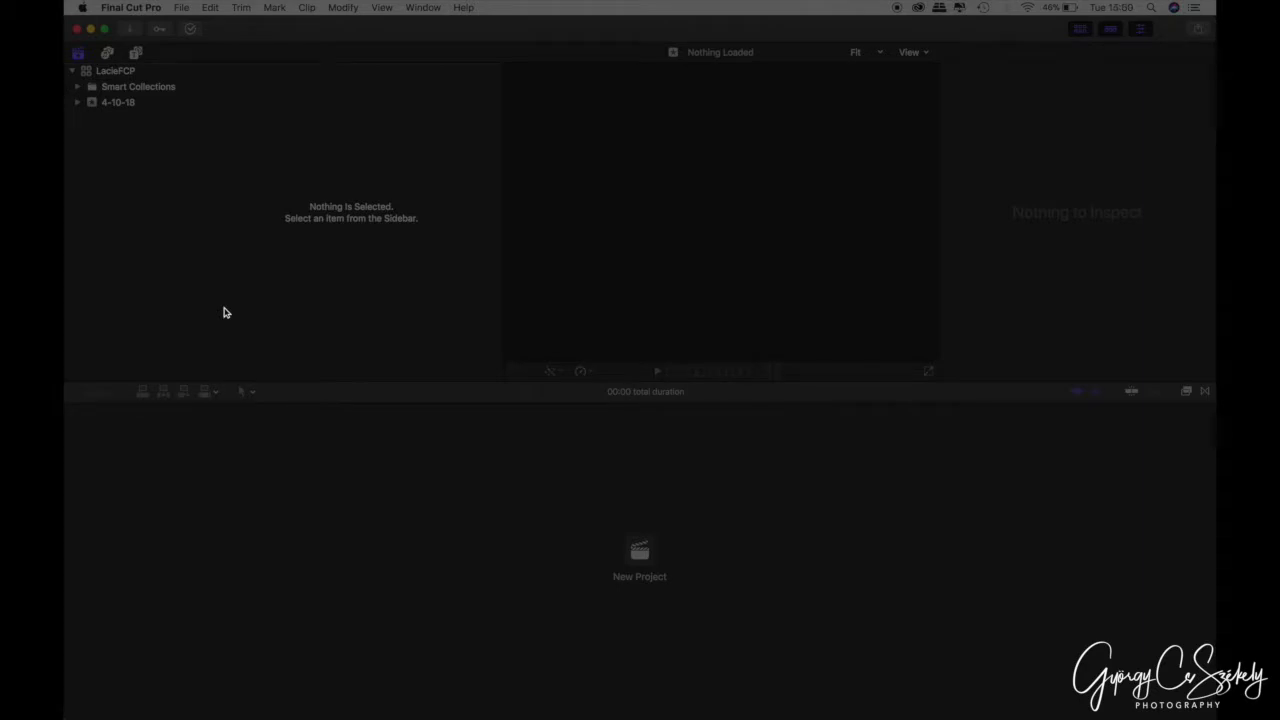
- Find the MacPro15 library in Finder's Movies folder and move it to the Trash
click(116, 707)
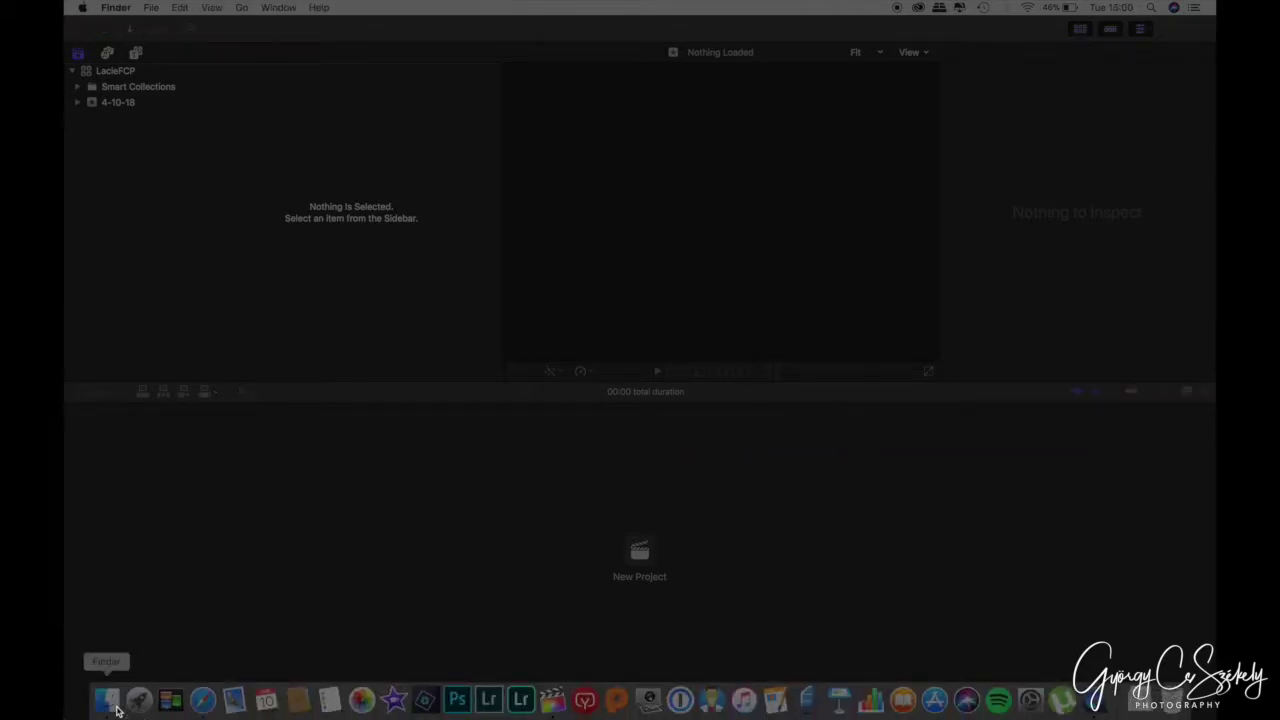
click(665, 224)
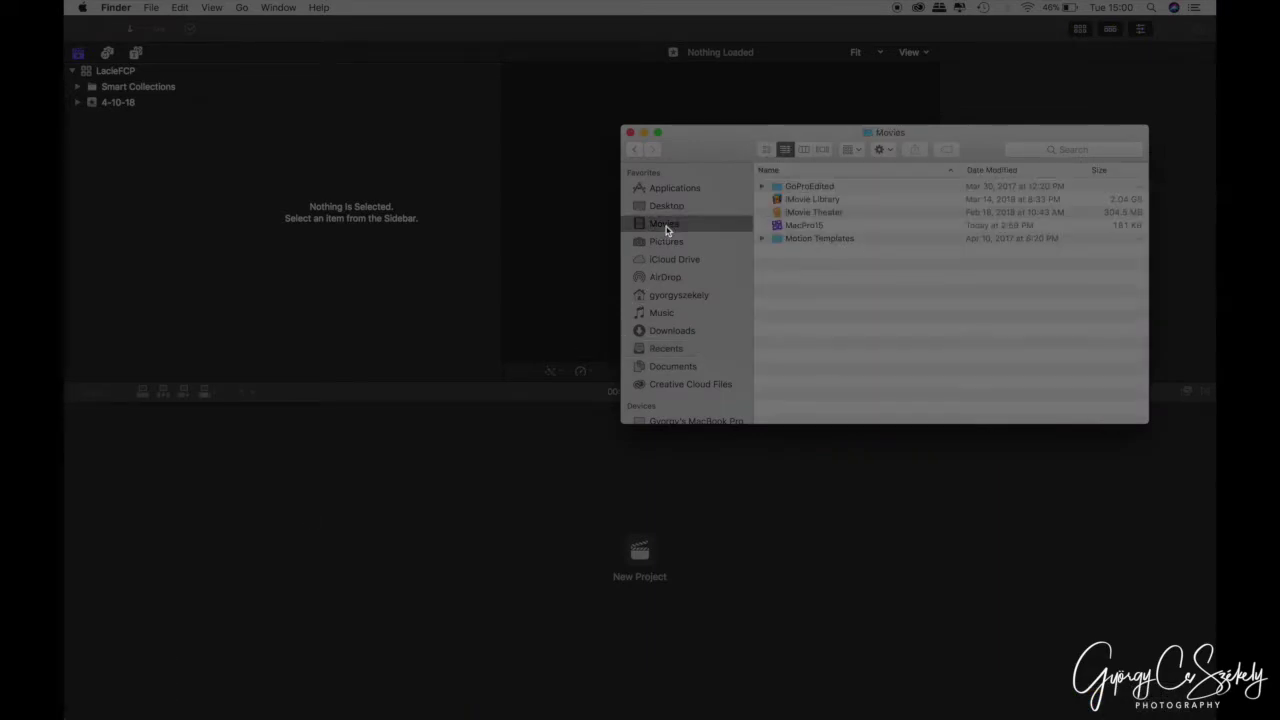
click(806, 226)
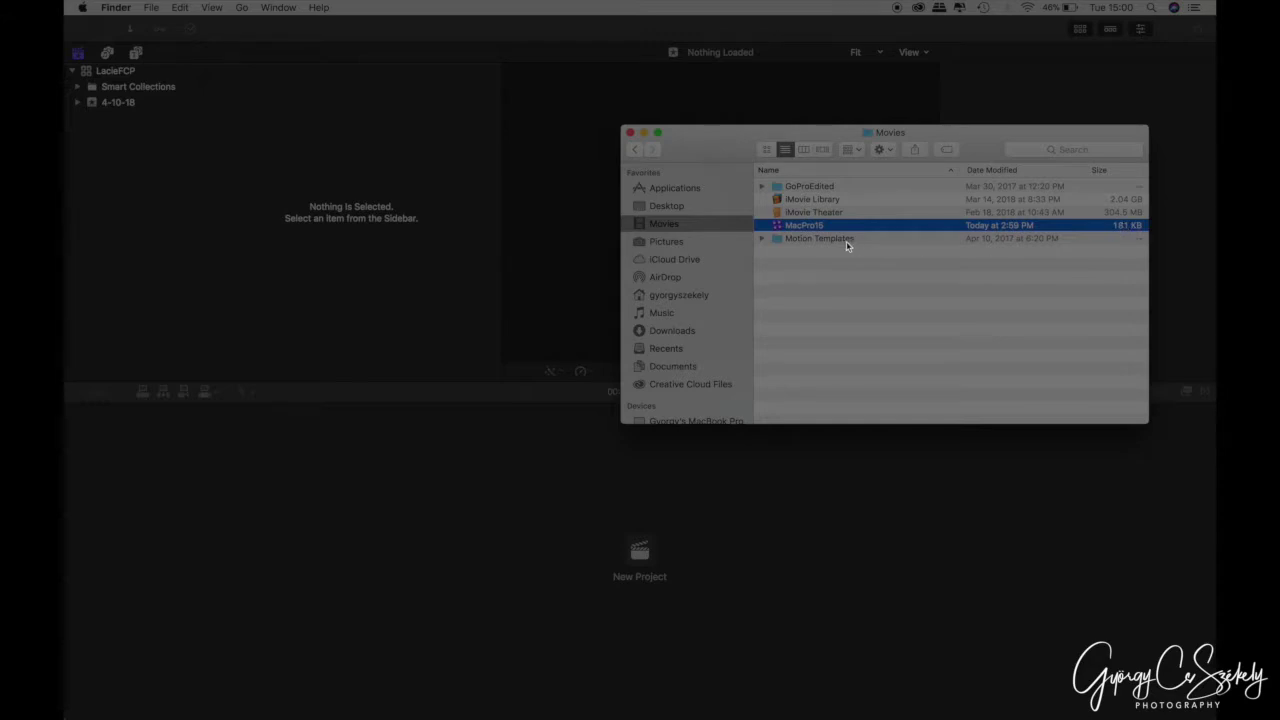
right_click(820, 227)
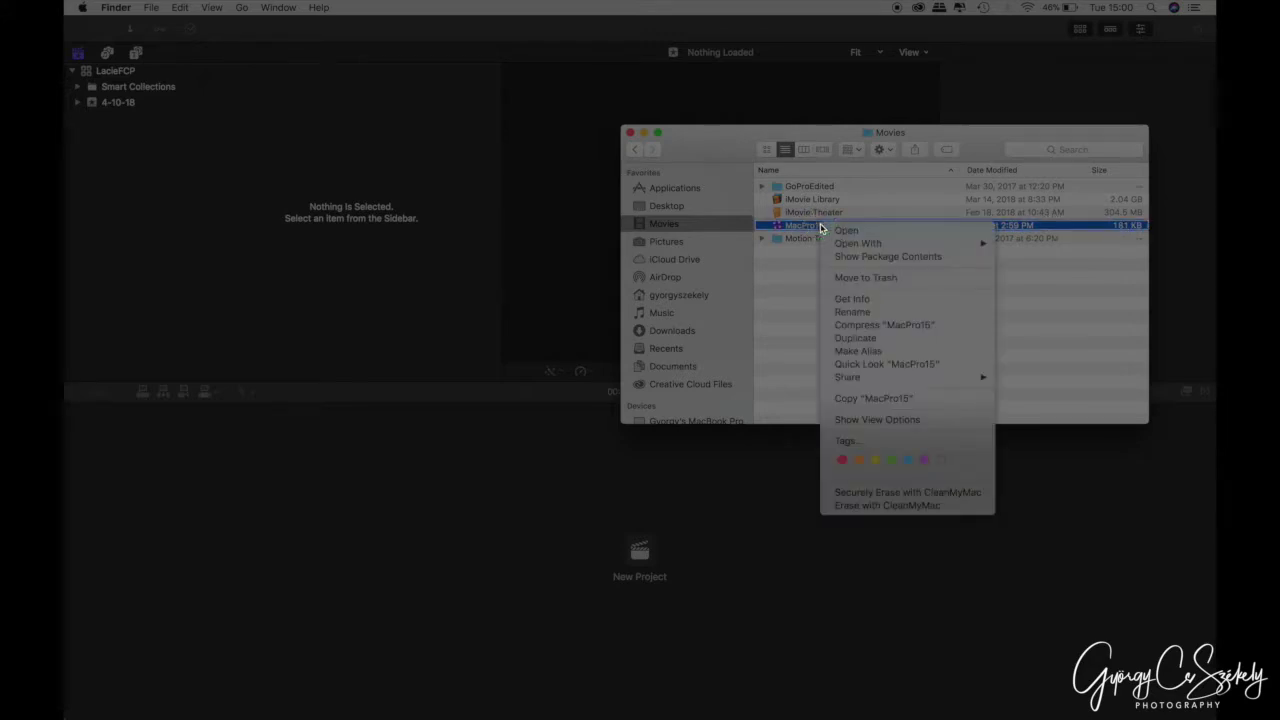
click(862, 279)
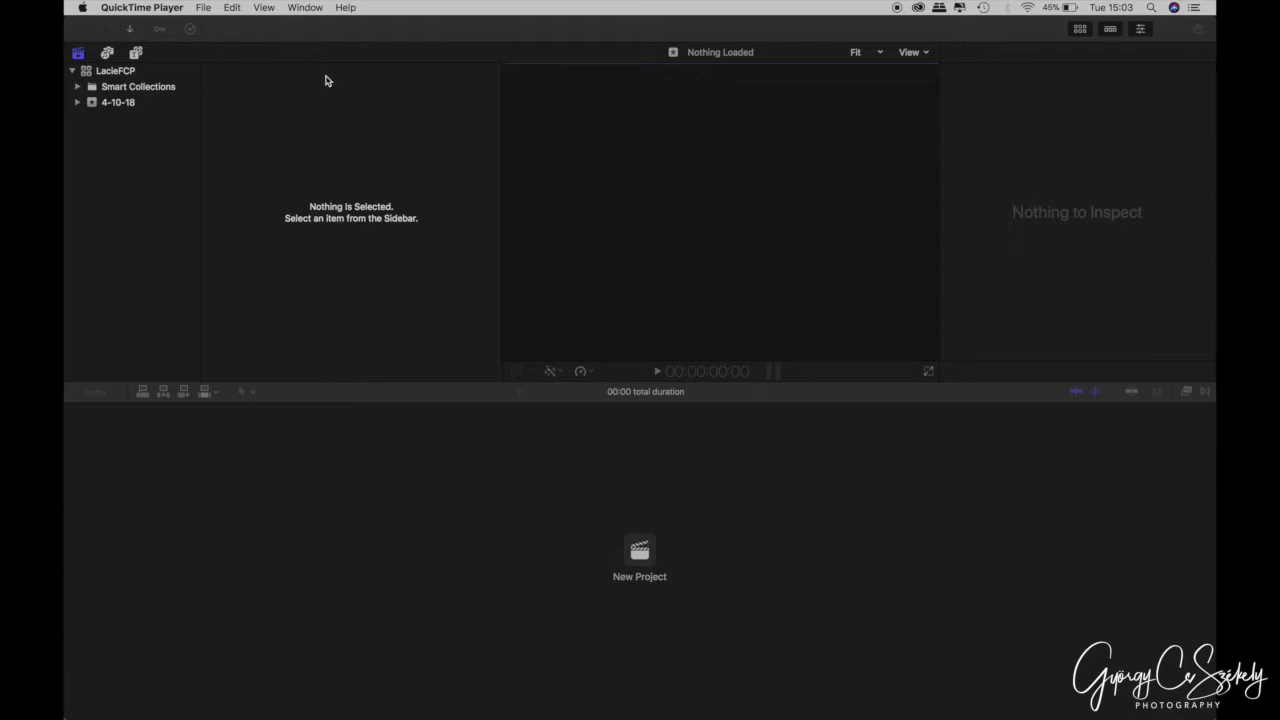
- Start a media import in Final Cut Pro and select IMG_6590.MOV from the Desktop
click(231, 61)
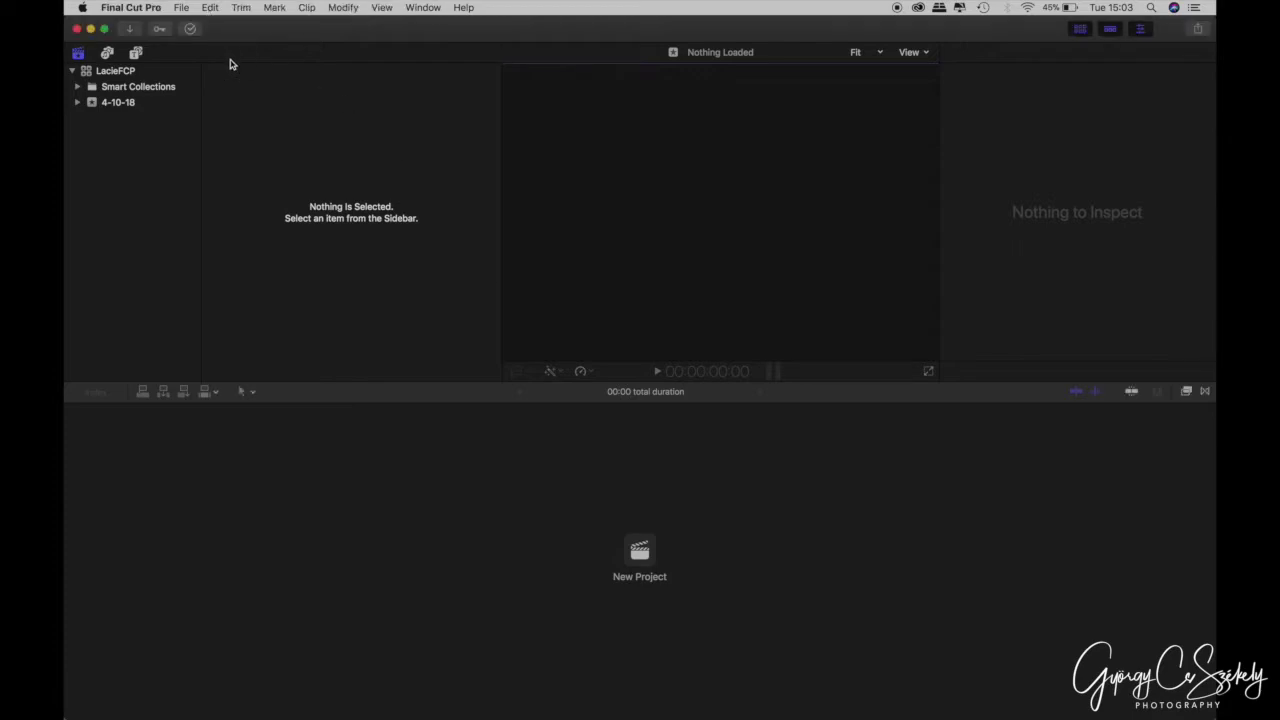
click(184, 9)
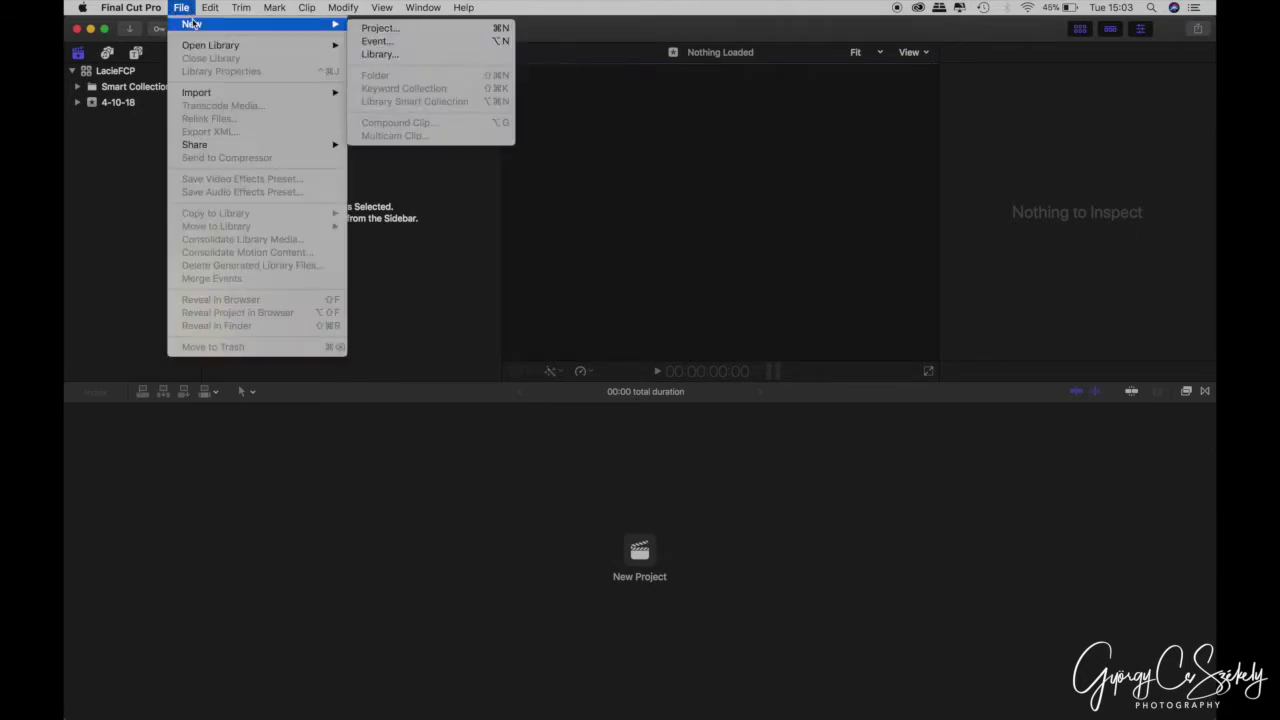
mouse_move(222, 97)
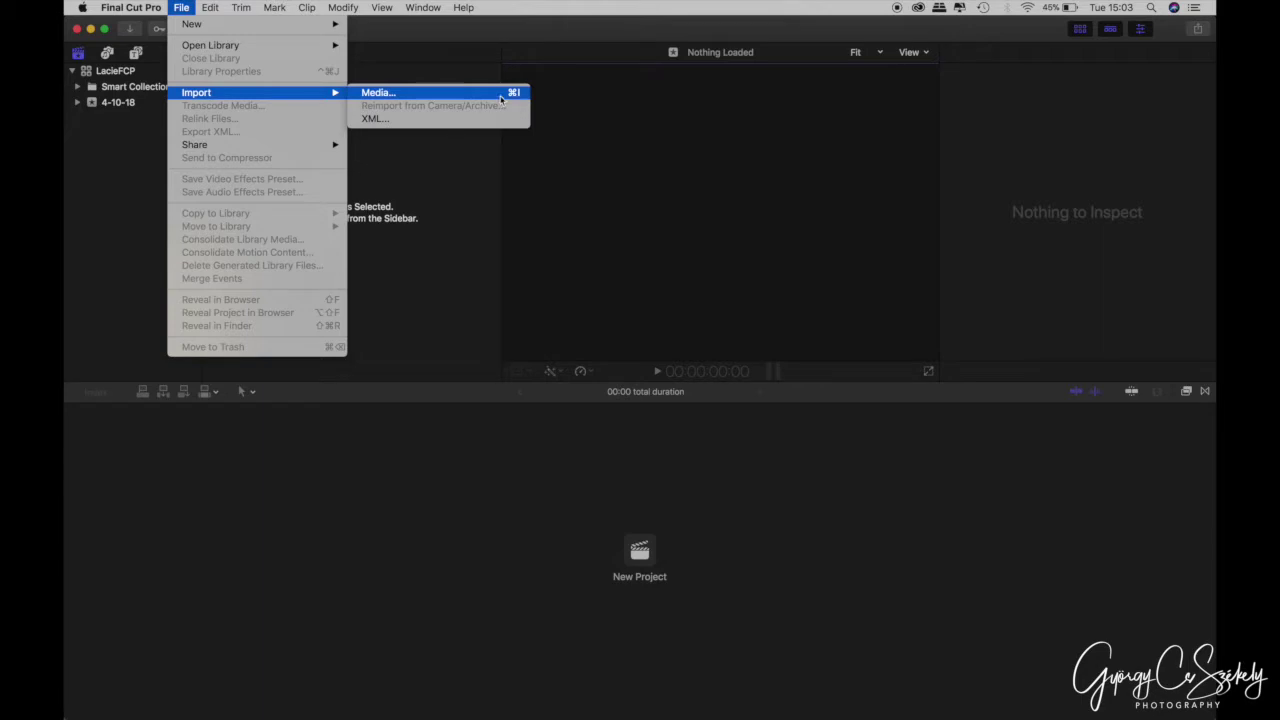
click(430, 92)
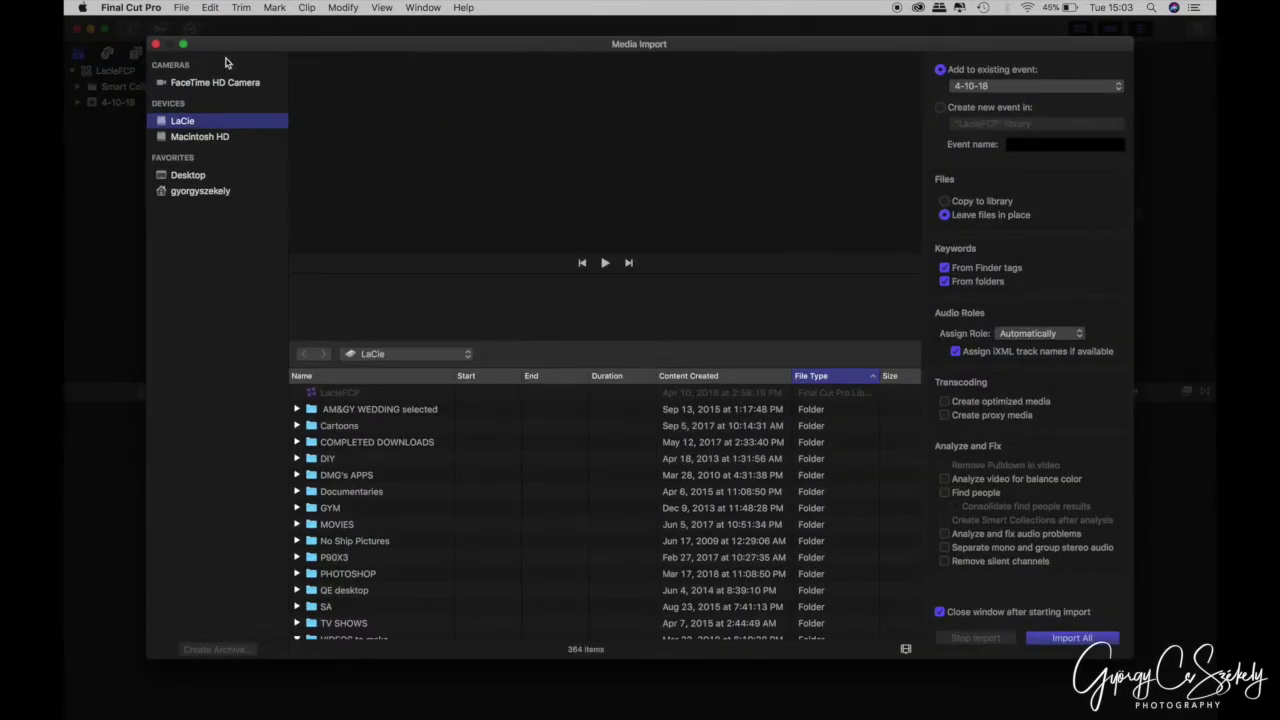
click(191, 178)
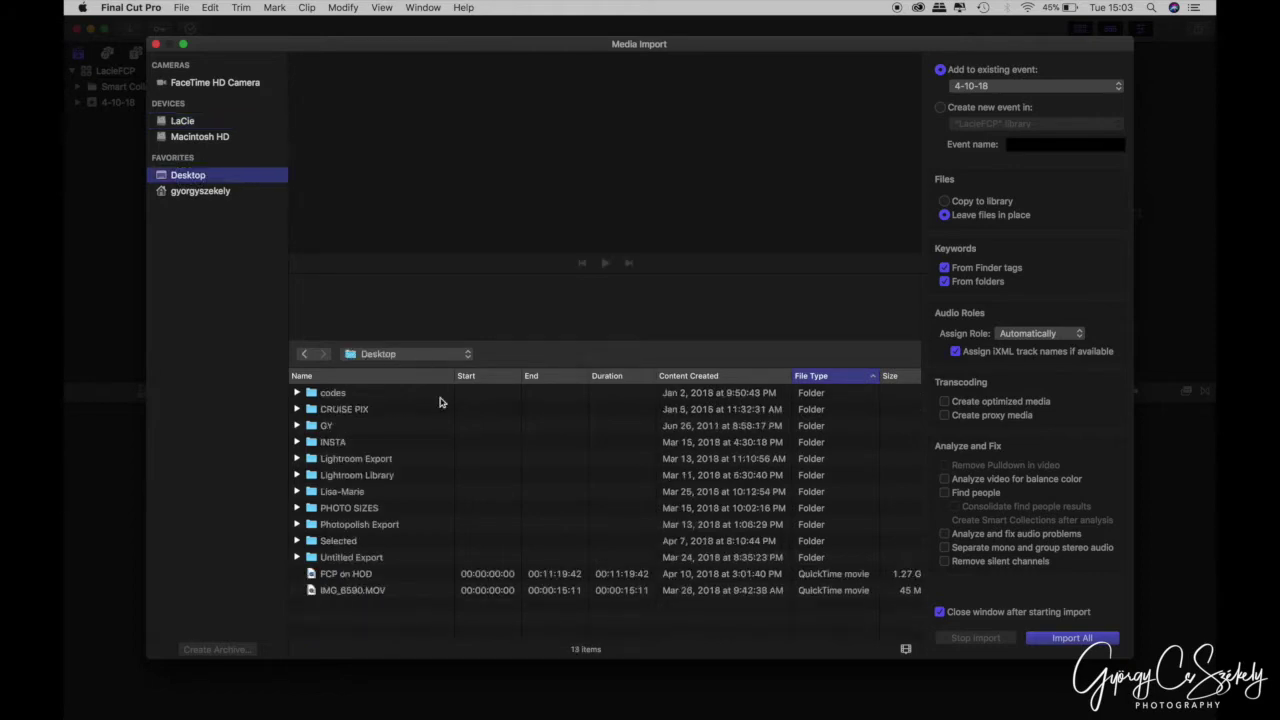
click(386, 595)
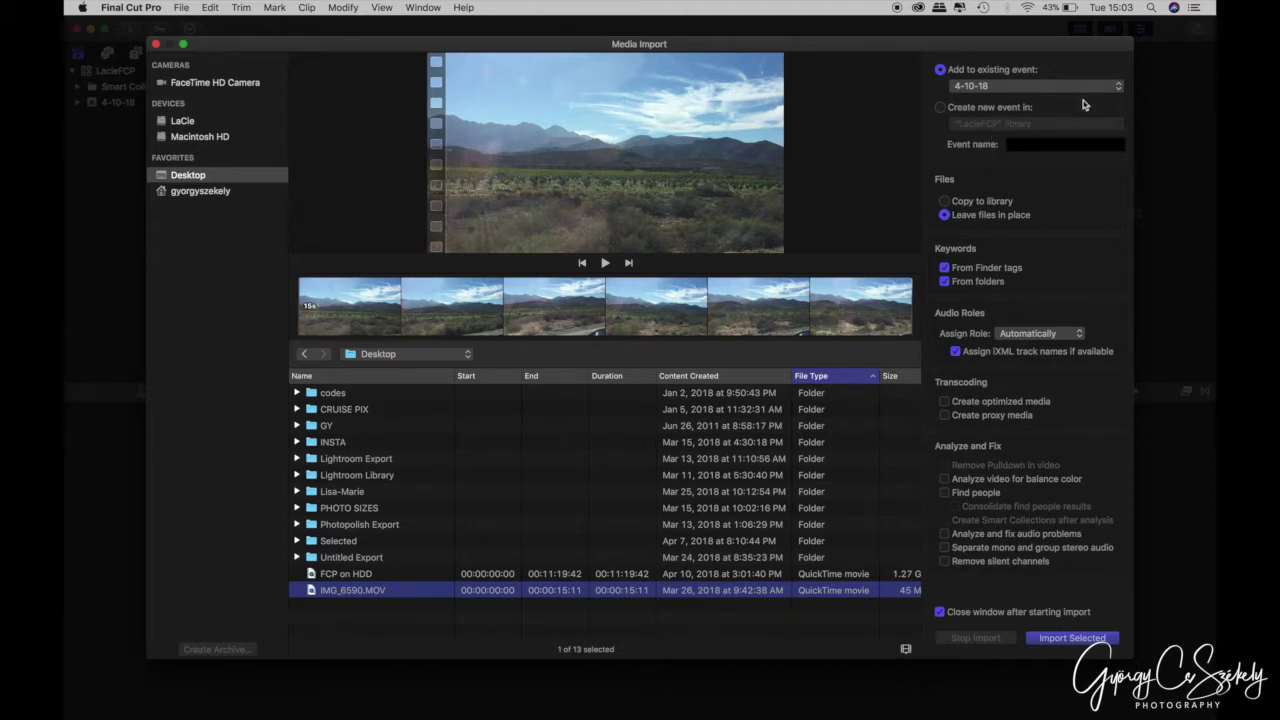
- Import the selected clip into a new event named Winetasting in the LacieFCP library, and check the background tasks
click(1116, 88)
click(1116, 90)
click(940, 107)
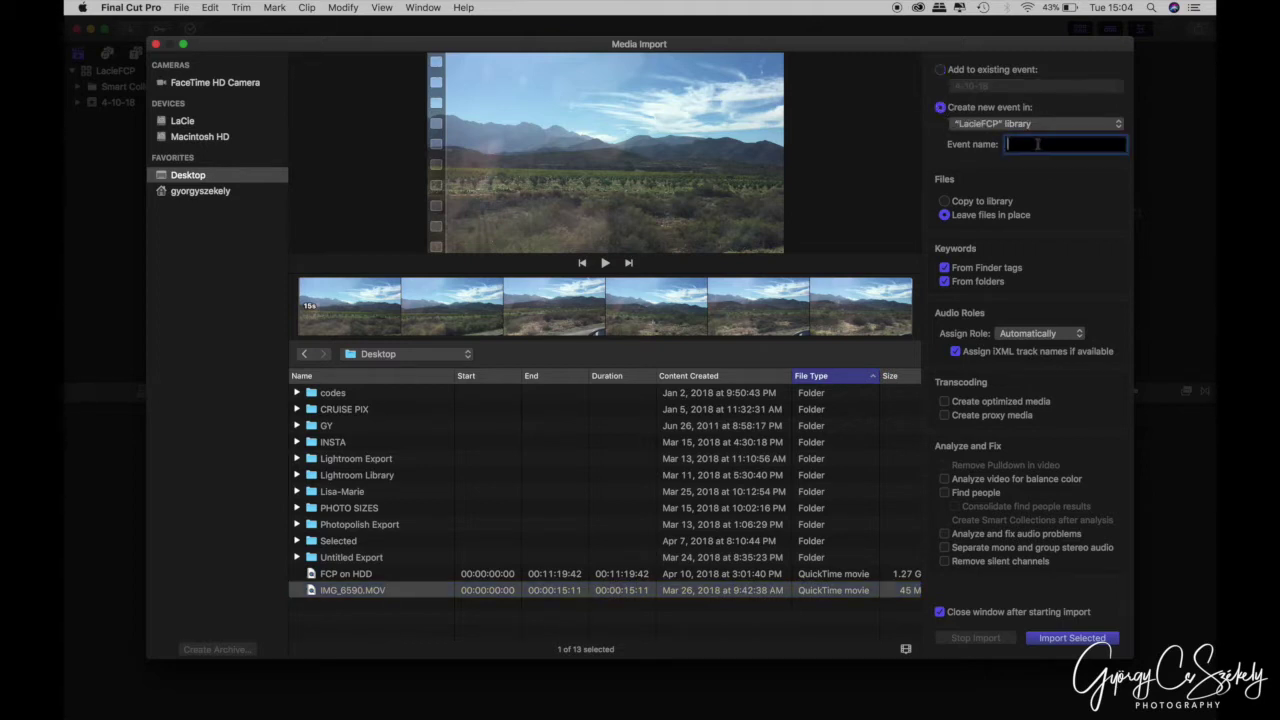
text(Winetasting)
click(1072, 637)
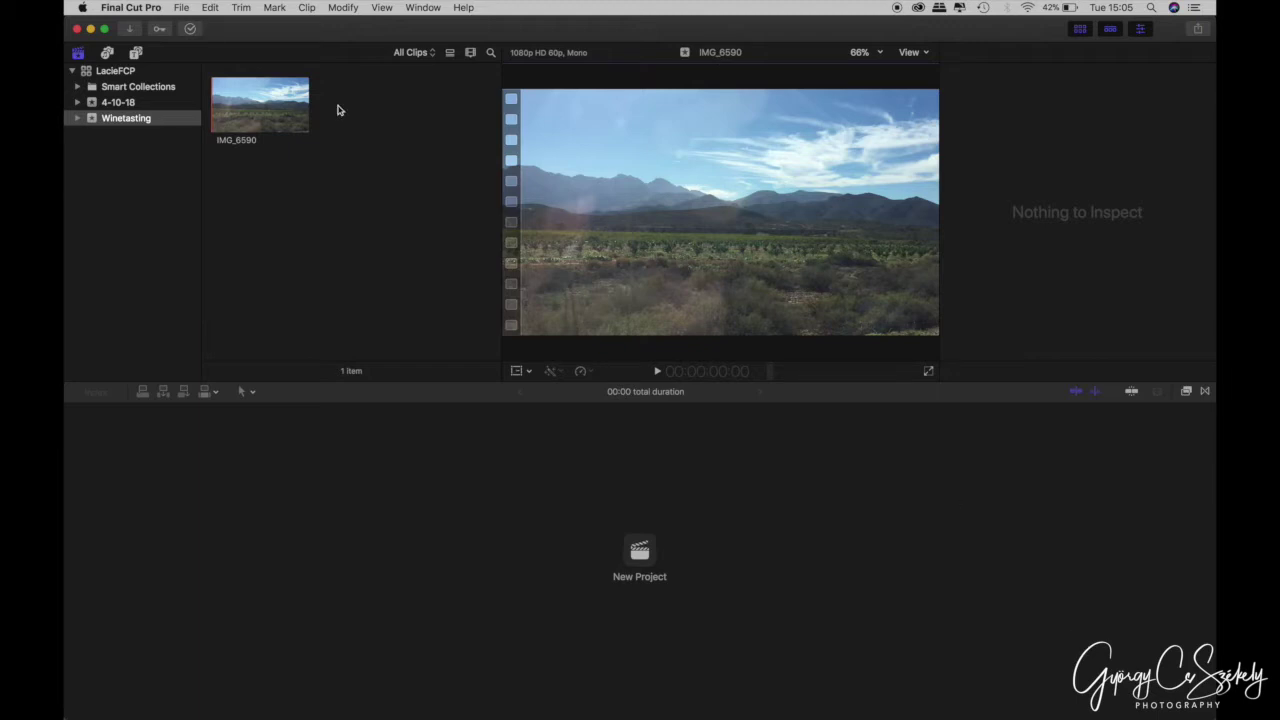
click(192, 30)
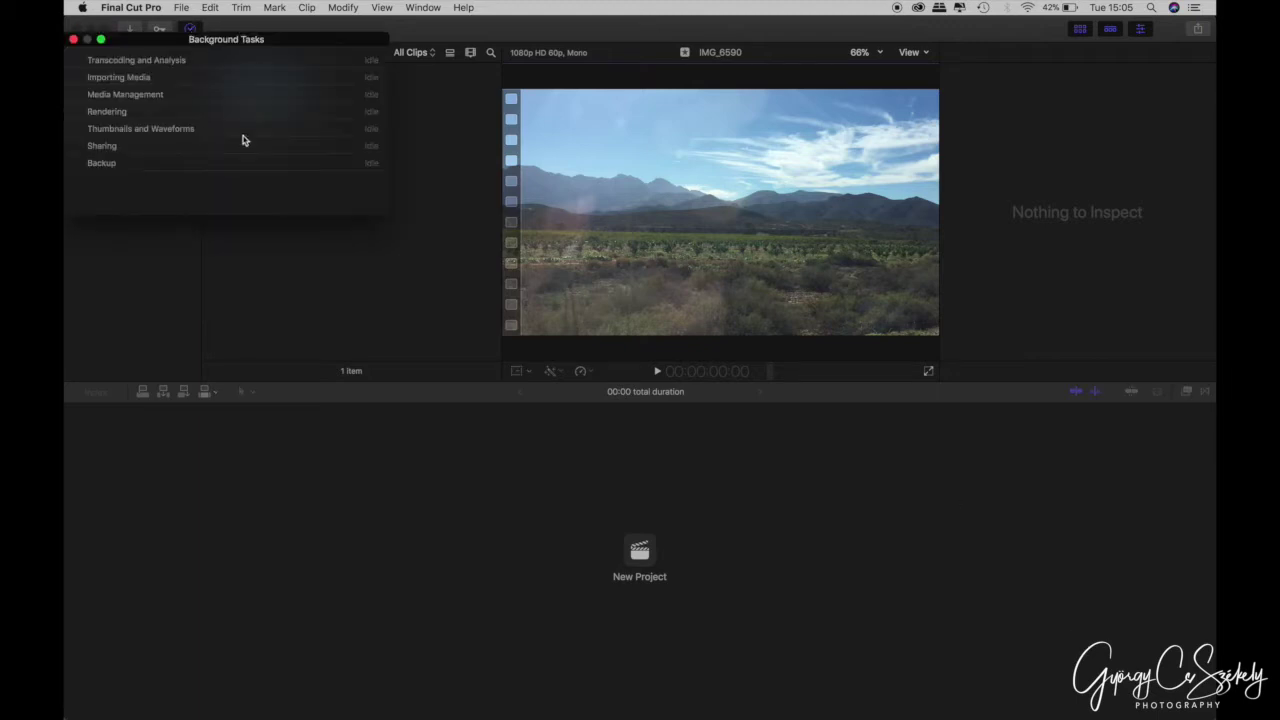
click(74, 40)
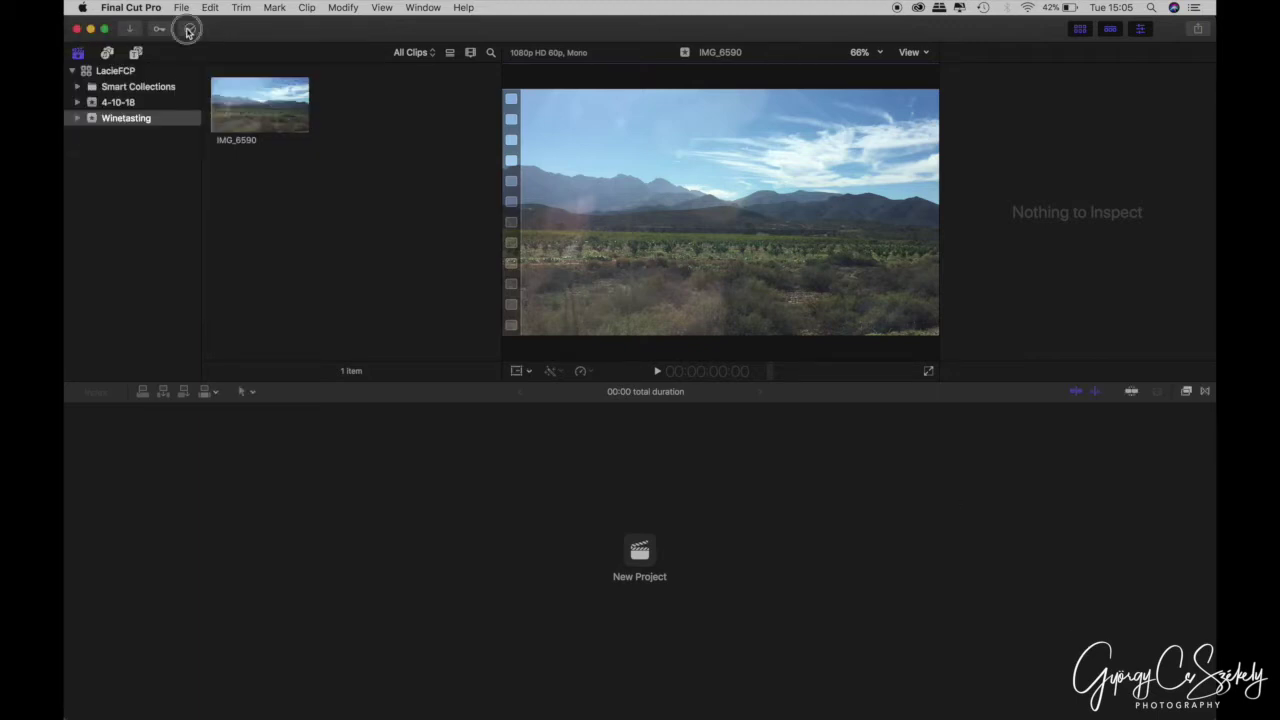
- Check the background tasks, and preview the imported IMG_6590 clip in the viewer
click(190, 29)
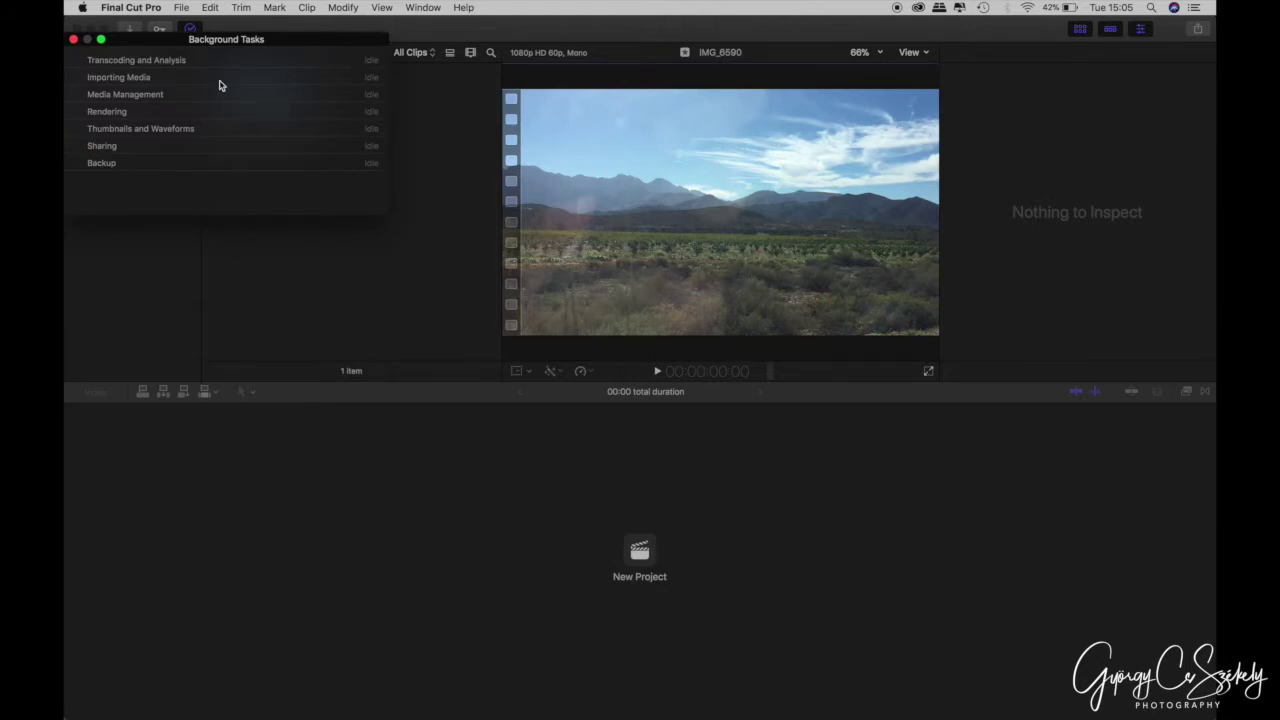
click(74, 40)
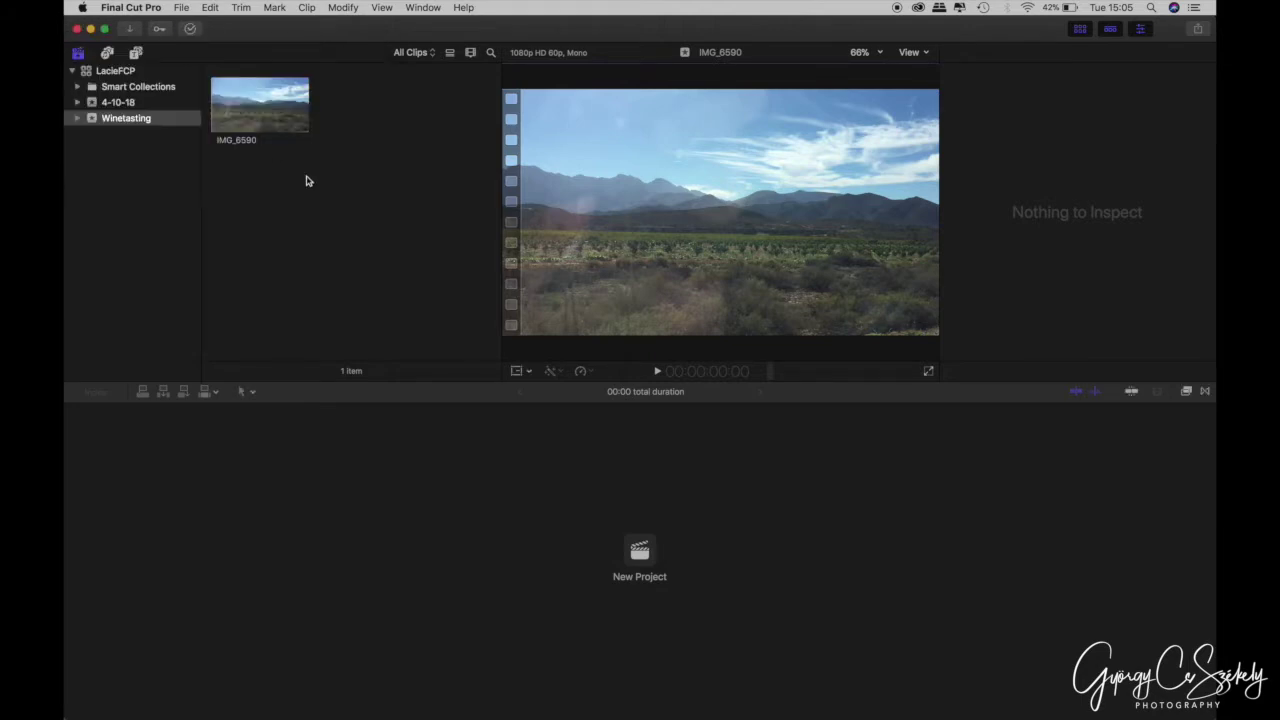
click(657, 371)
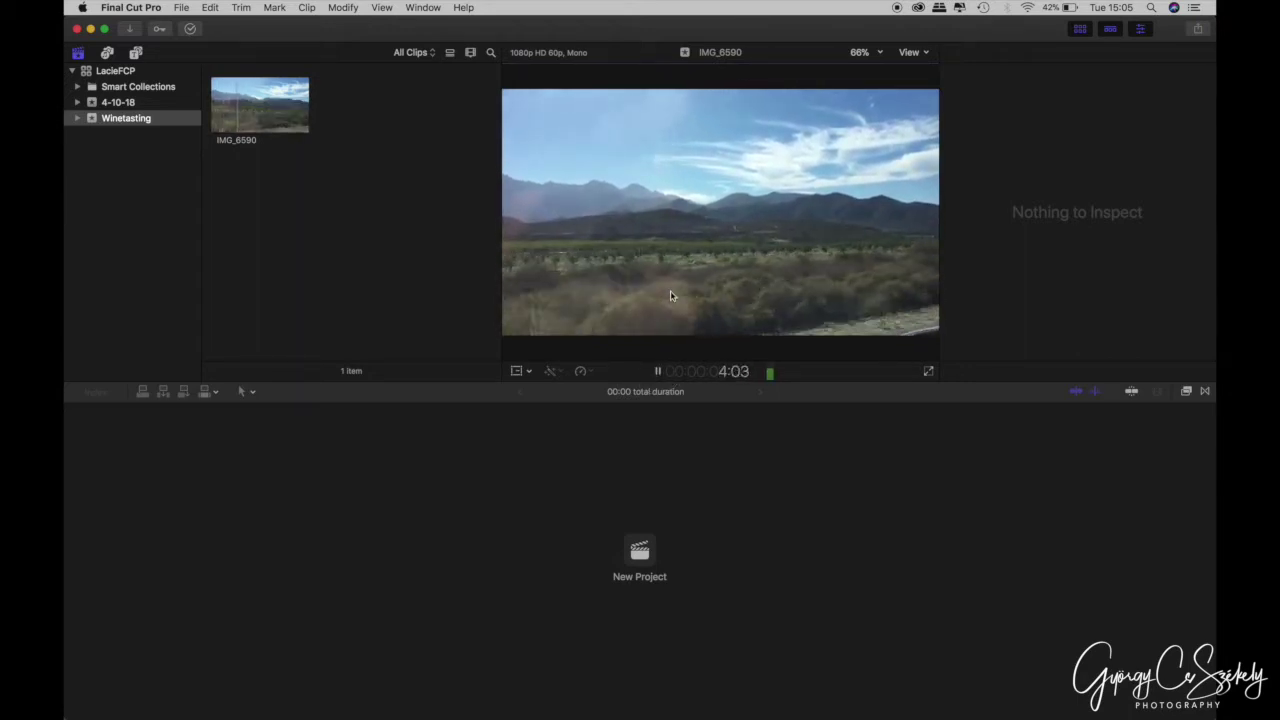
click(660, 371)
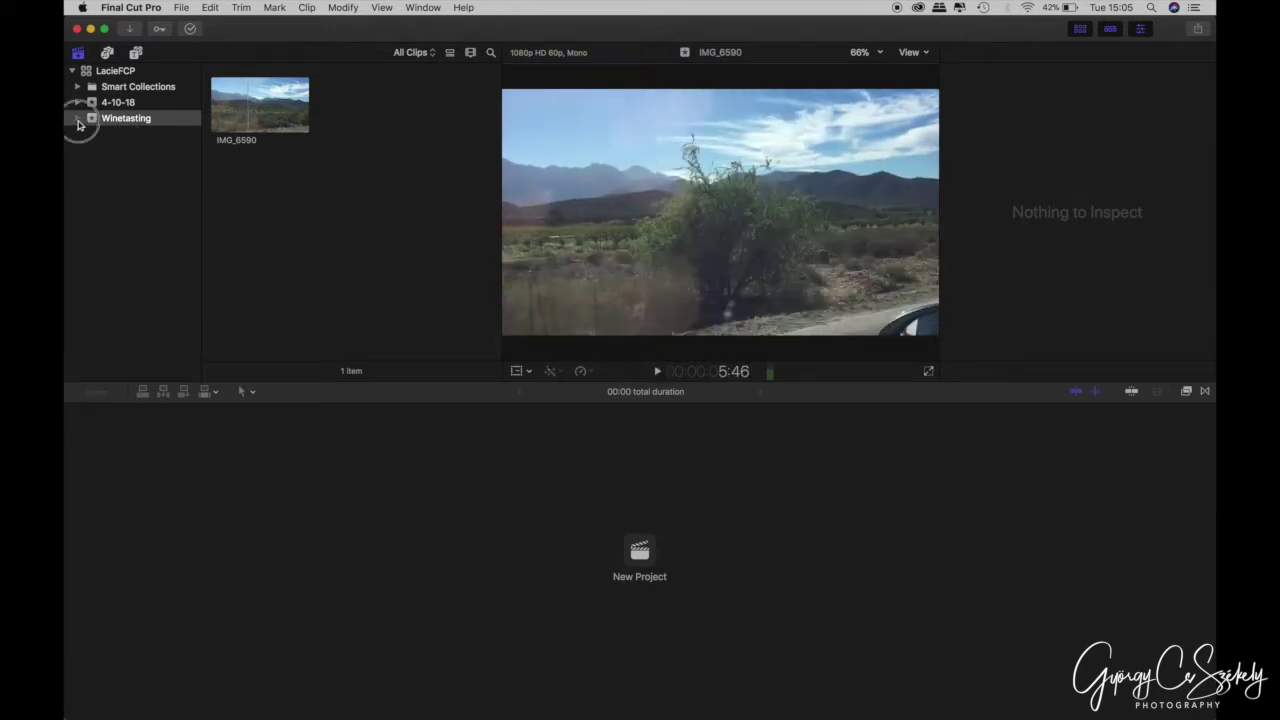
- Expand the Winetasting event and select the LacieFCP library to view its storage properties
click(78, 122)
click(183, 10)
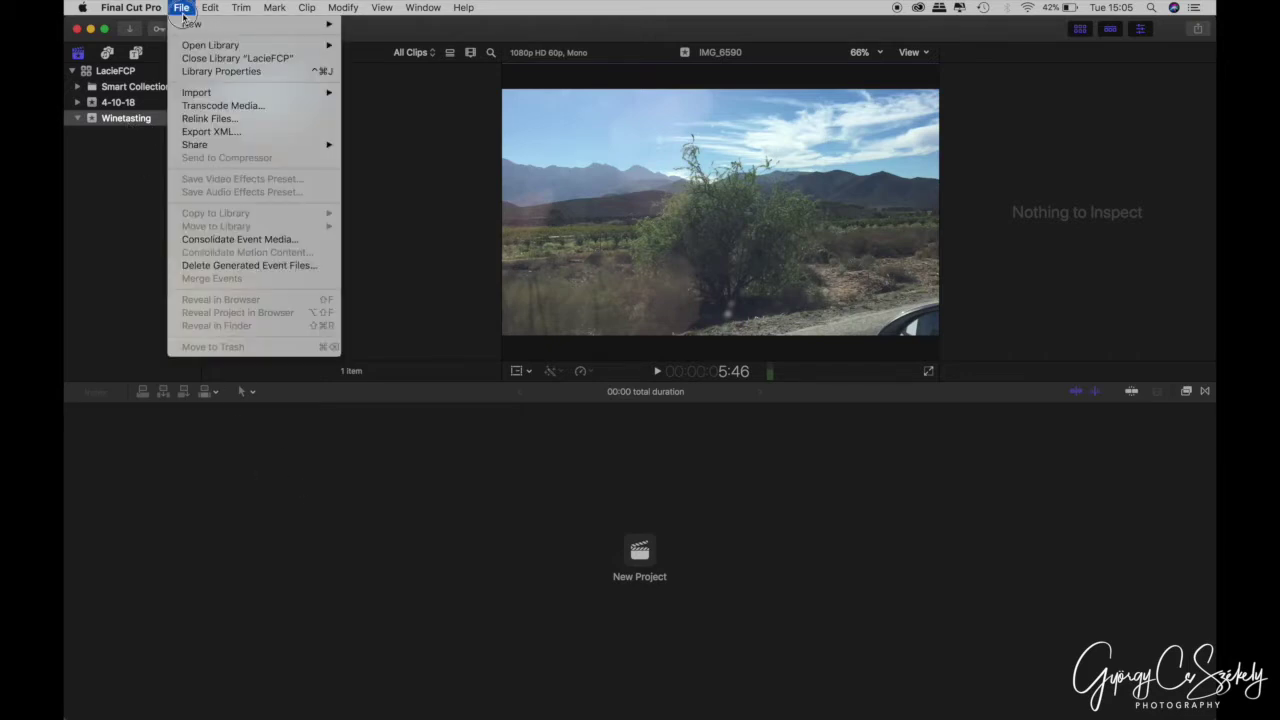
mouse_move(220, 35)
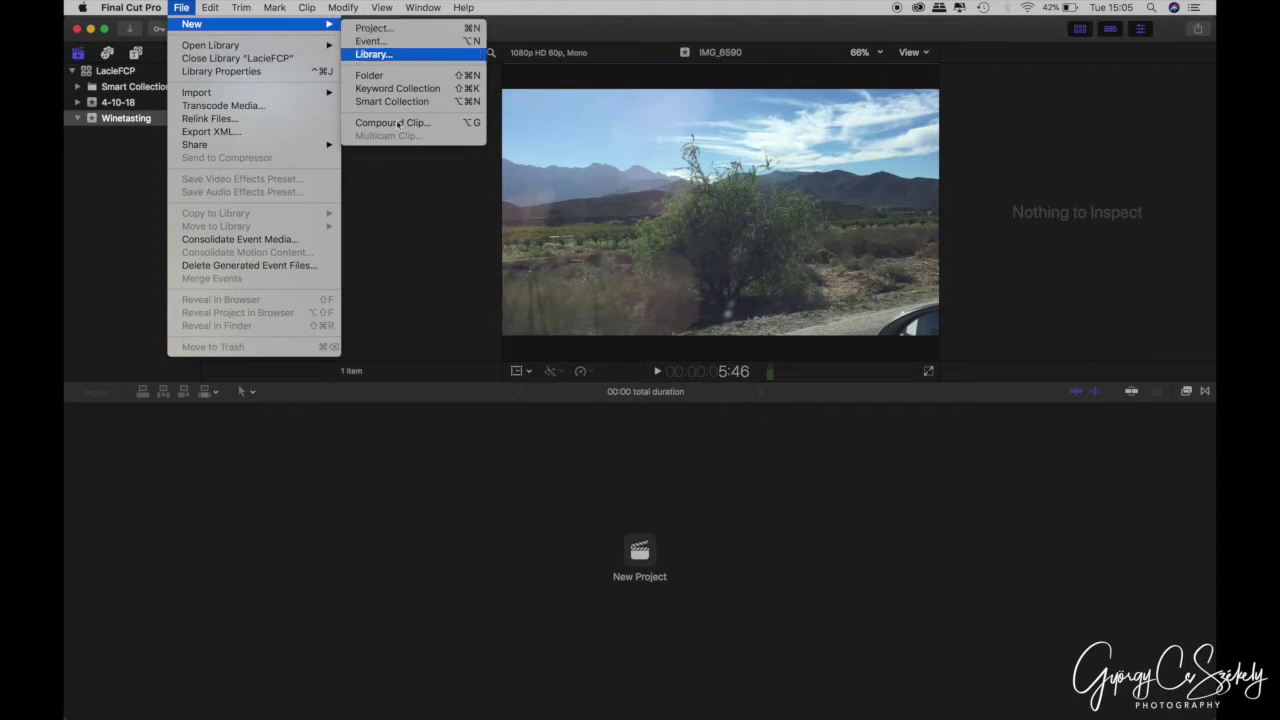
click(417, 179)
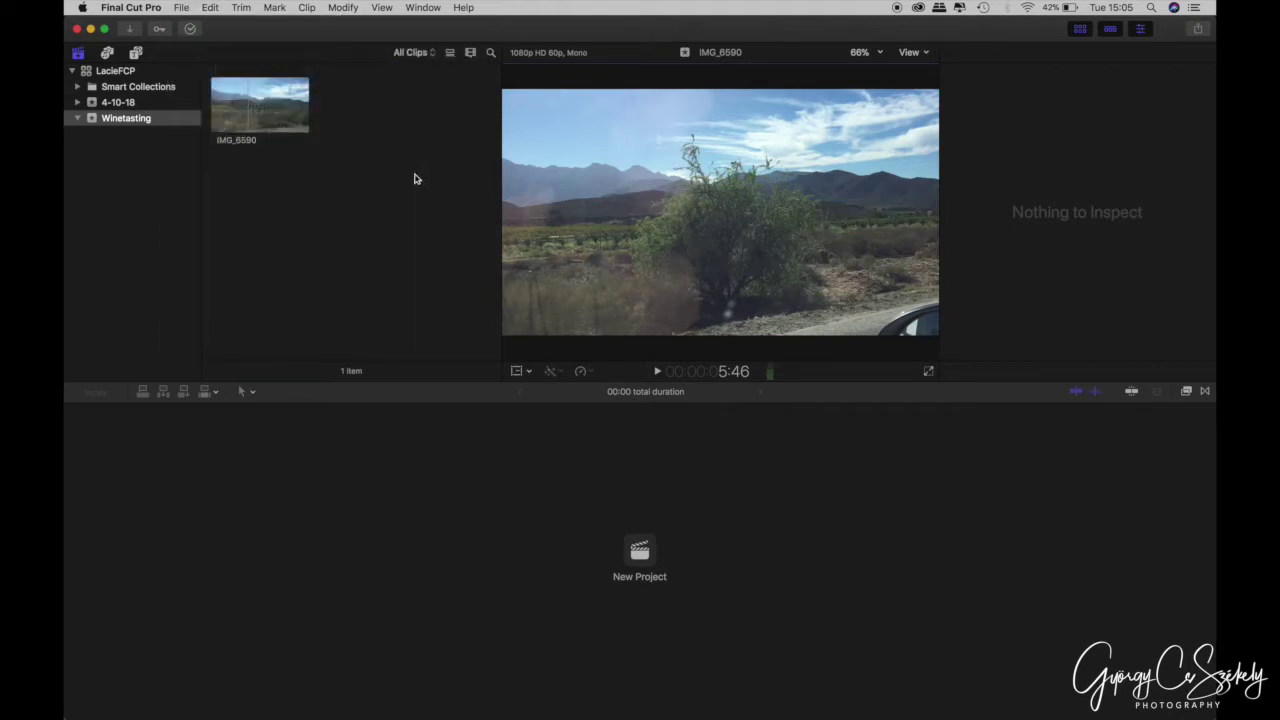
click(142, 88)
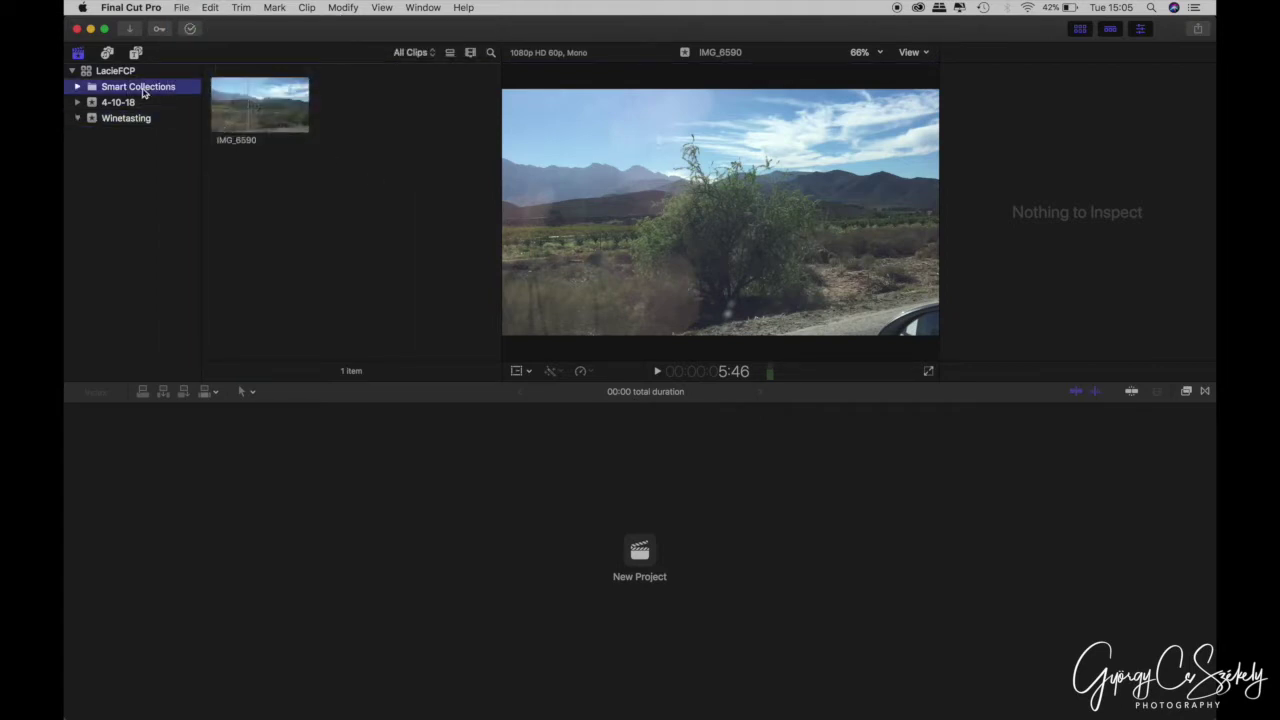
click(121, 73)
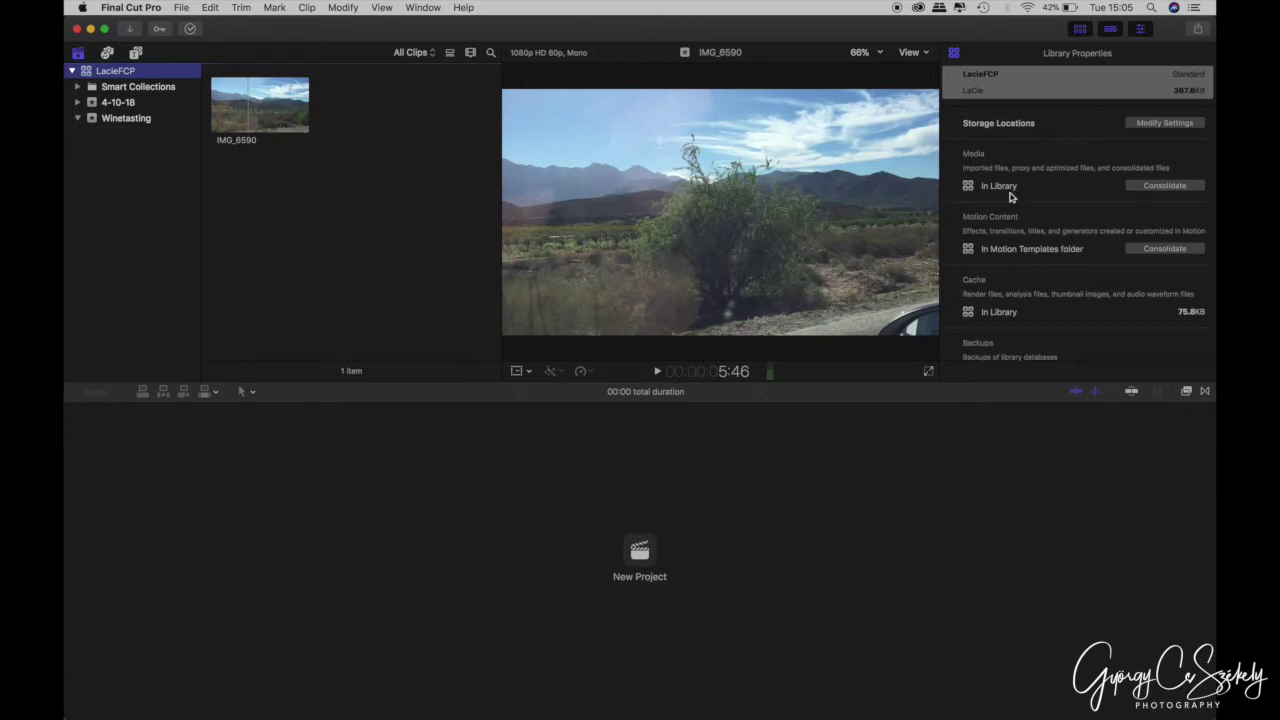
- Hide the inspector and bring the LacieFCP library properties back into view
click(1142, 33)
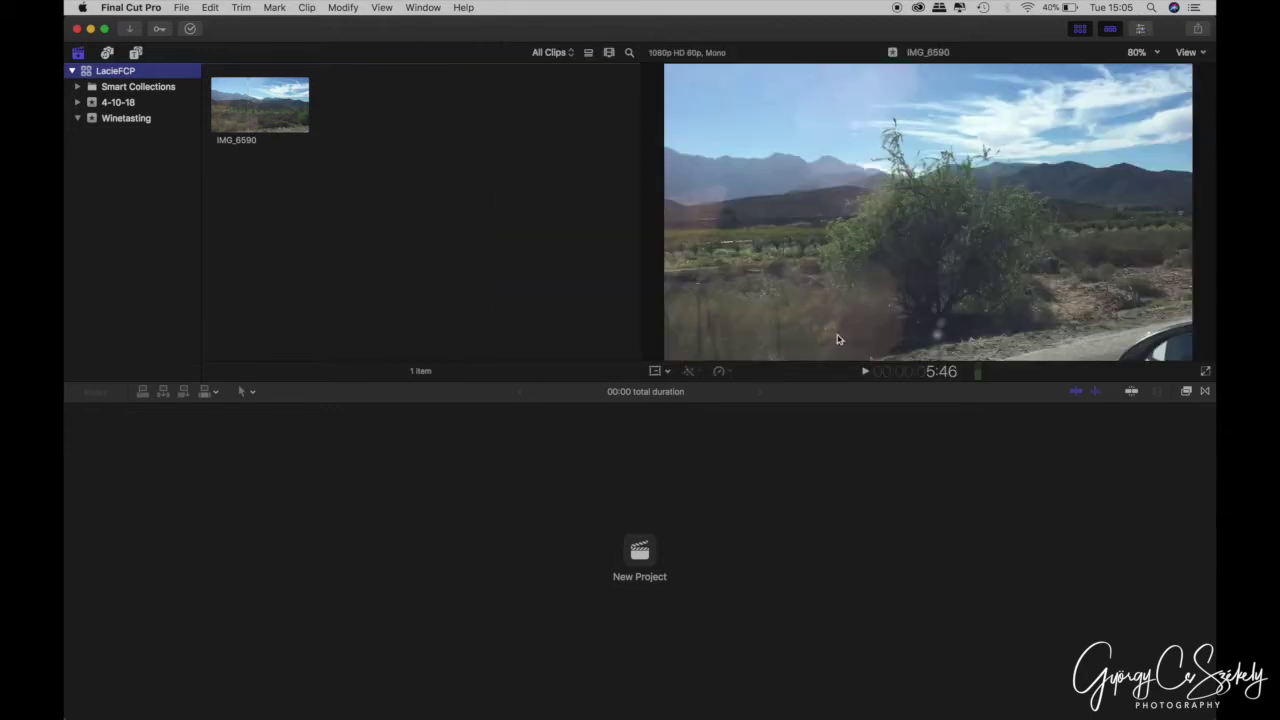
click(182, 9)
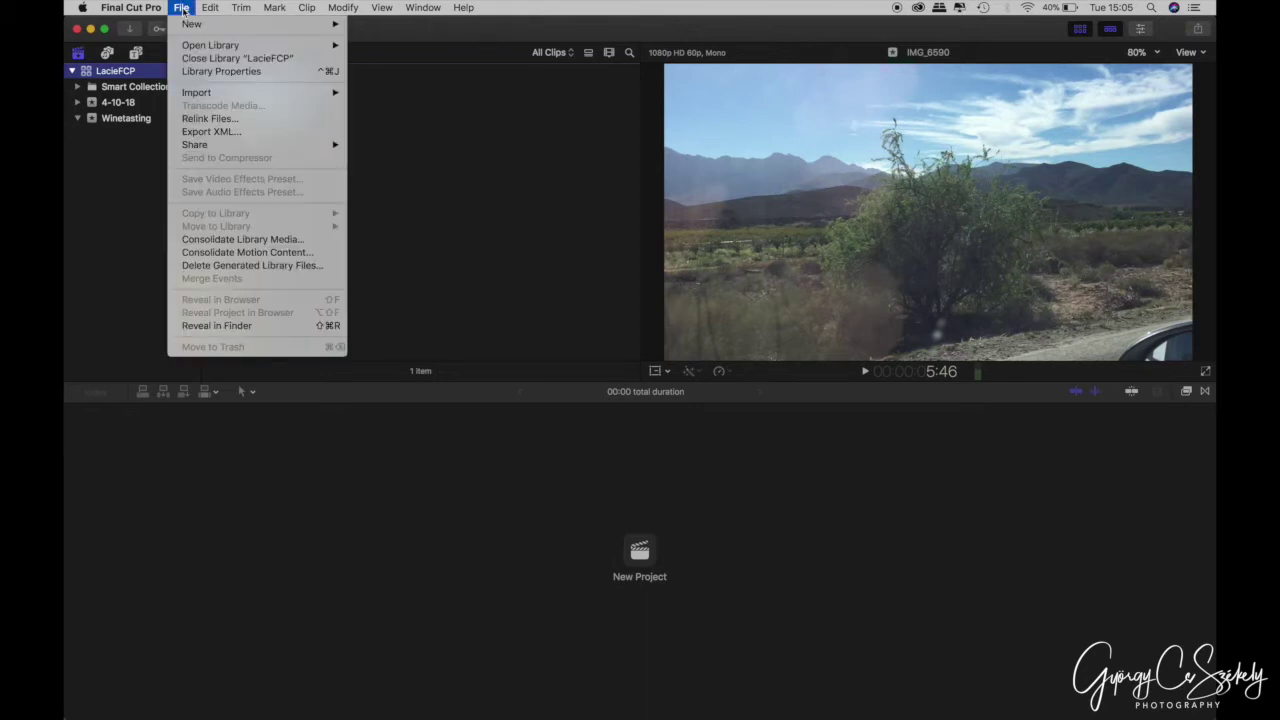
click(200, 71)
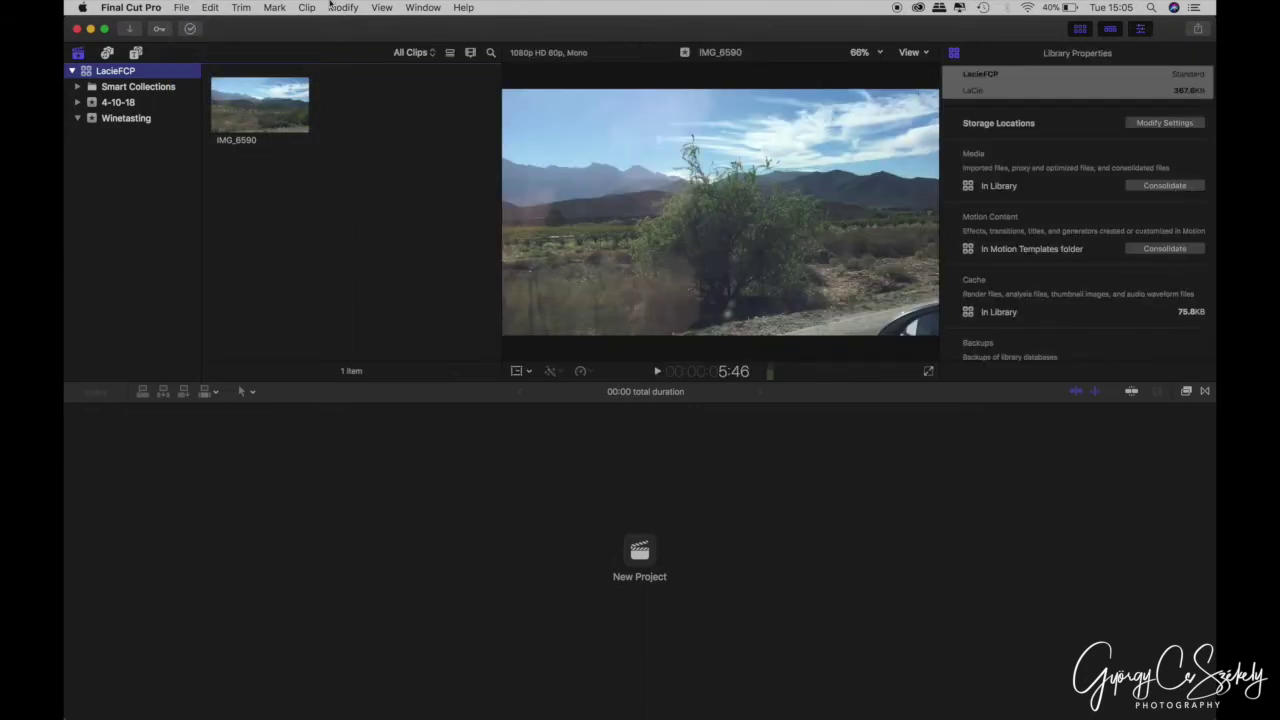
click(1142, 30)
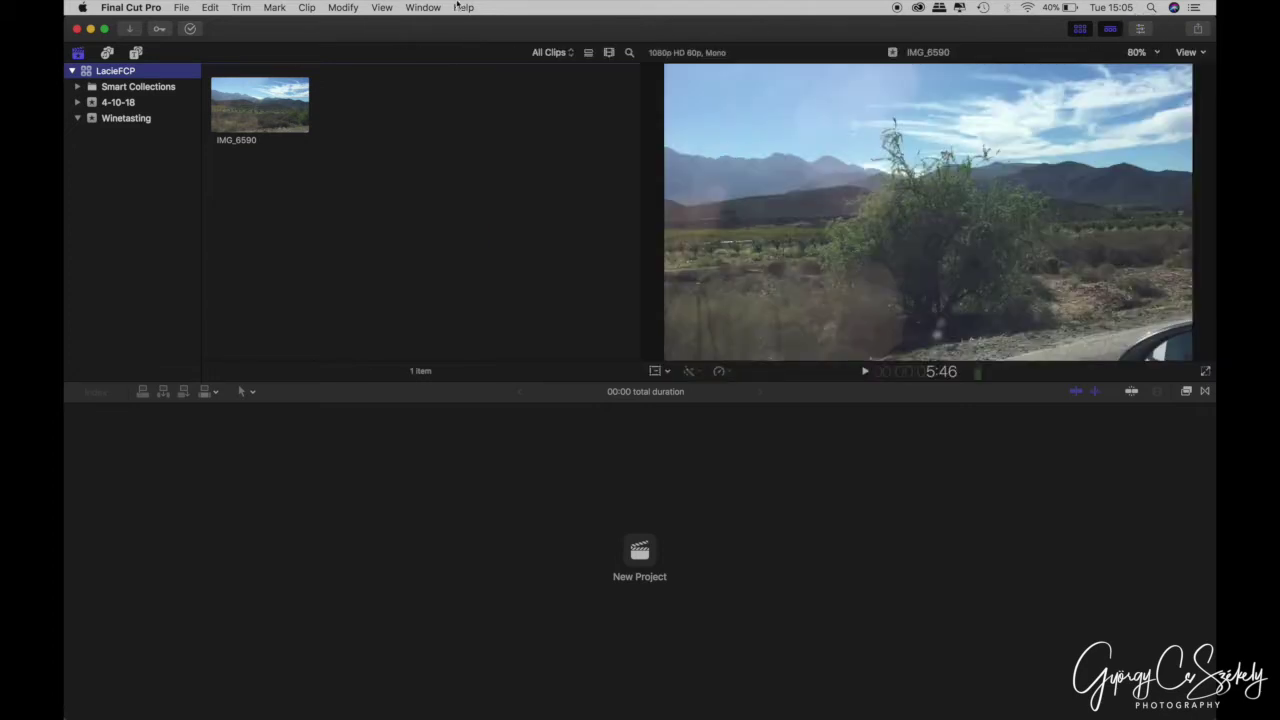
click(182, 7)
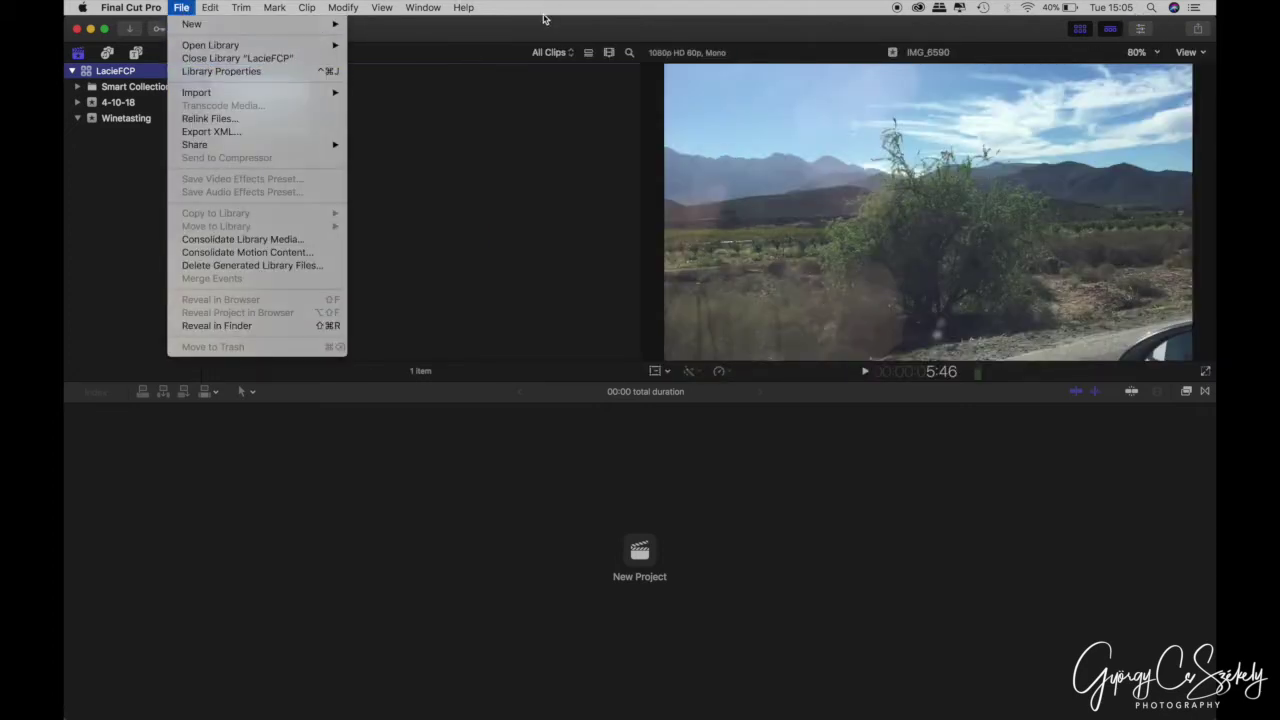
click(543, 19)
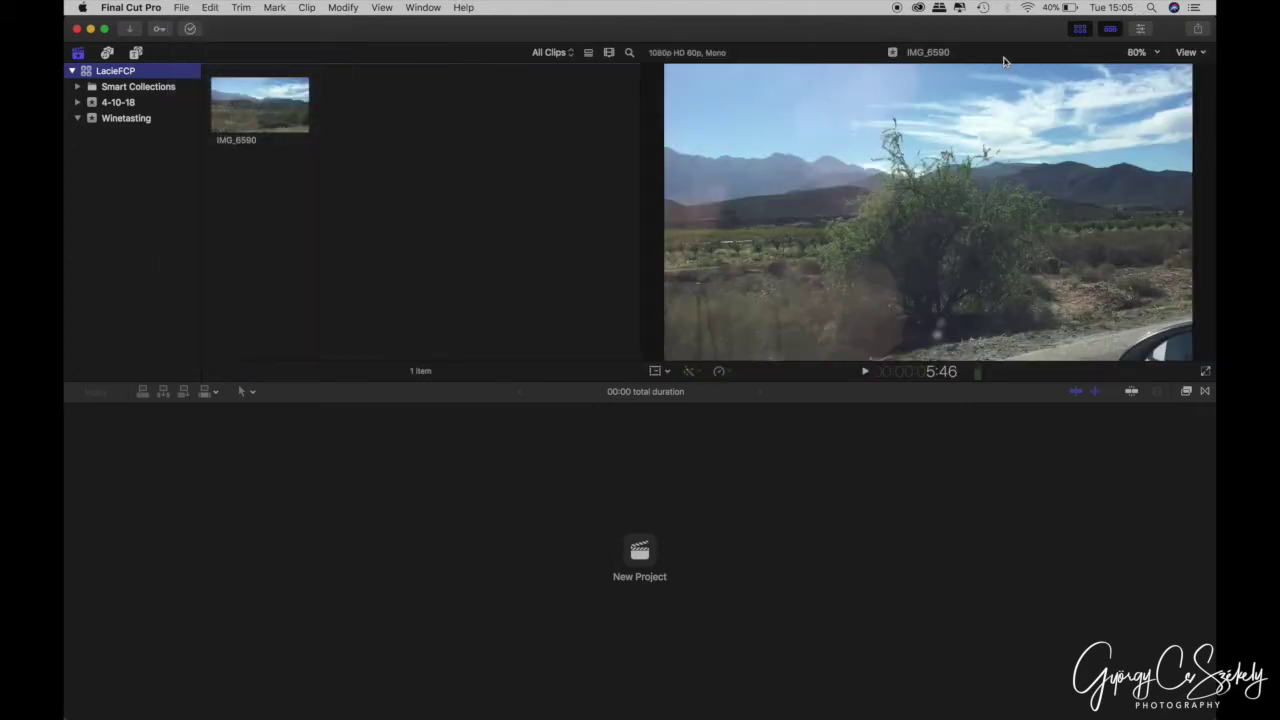
click(1143, 30)
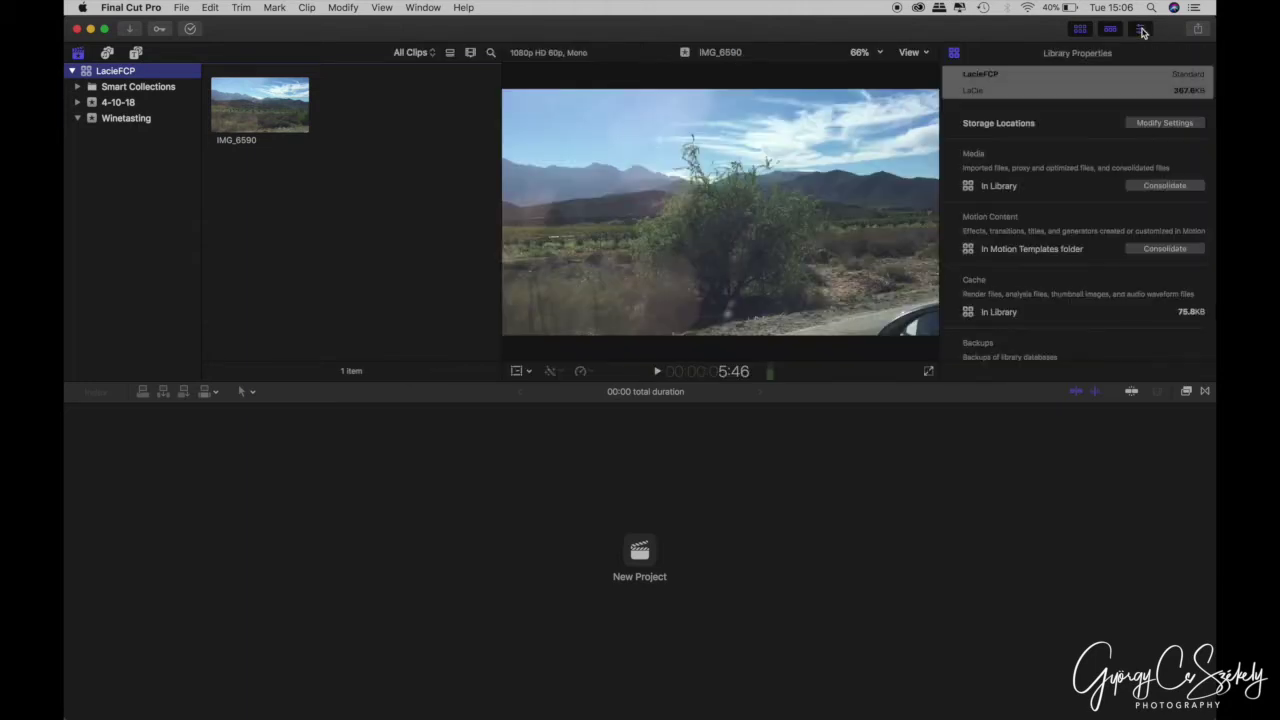
- Go through Smart Collections and the 4-10-18 and Winetasting events, ending on the LacieFCP library
click(110, 88)
click(115, 102)
click(117, 118)
click(116, 72)
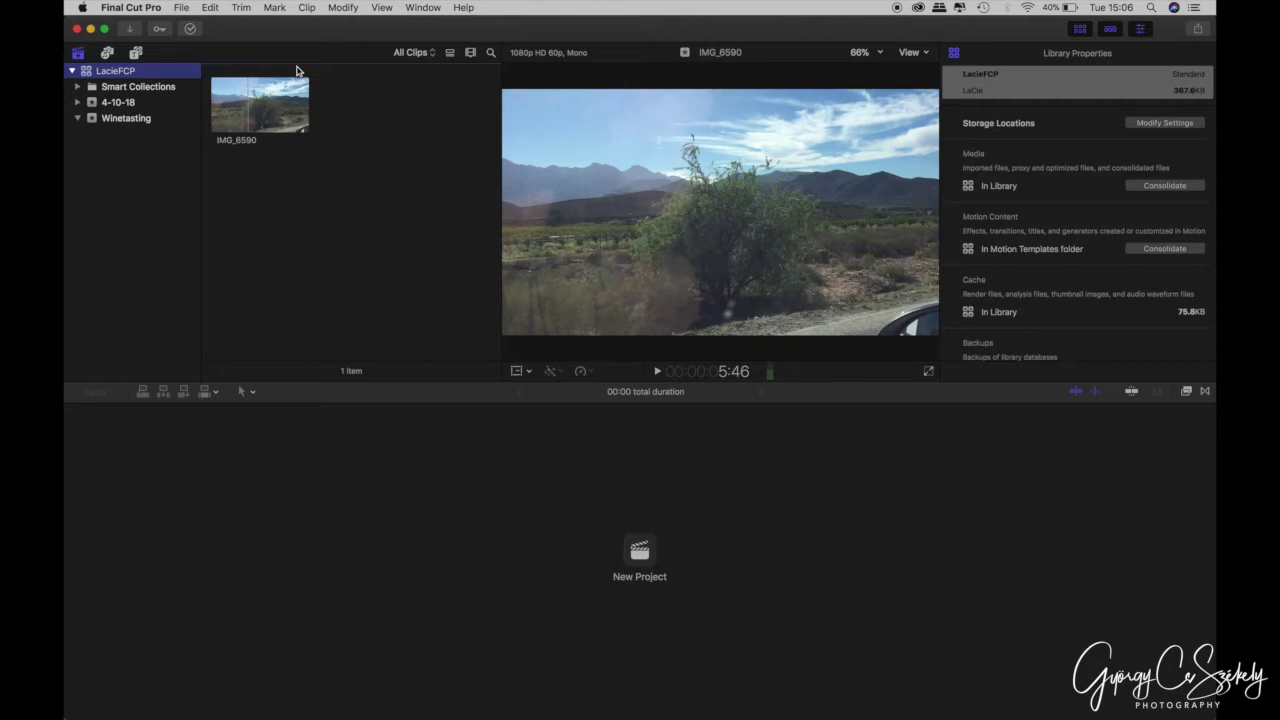
- Switch to Finder, locate the LacieFCP library on the LaCie drive and open it
click(107, 700)
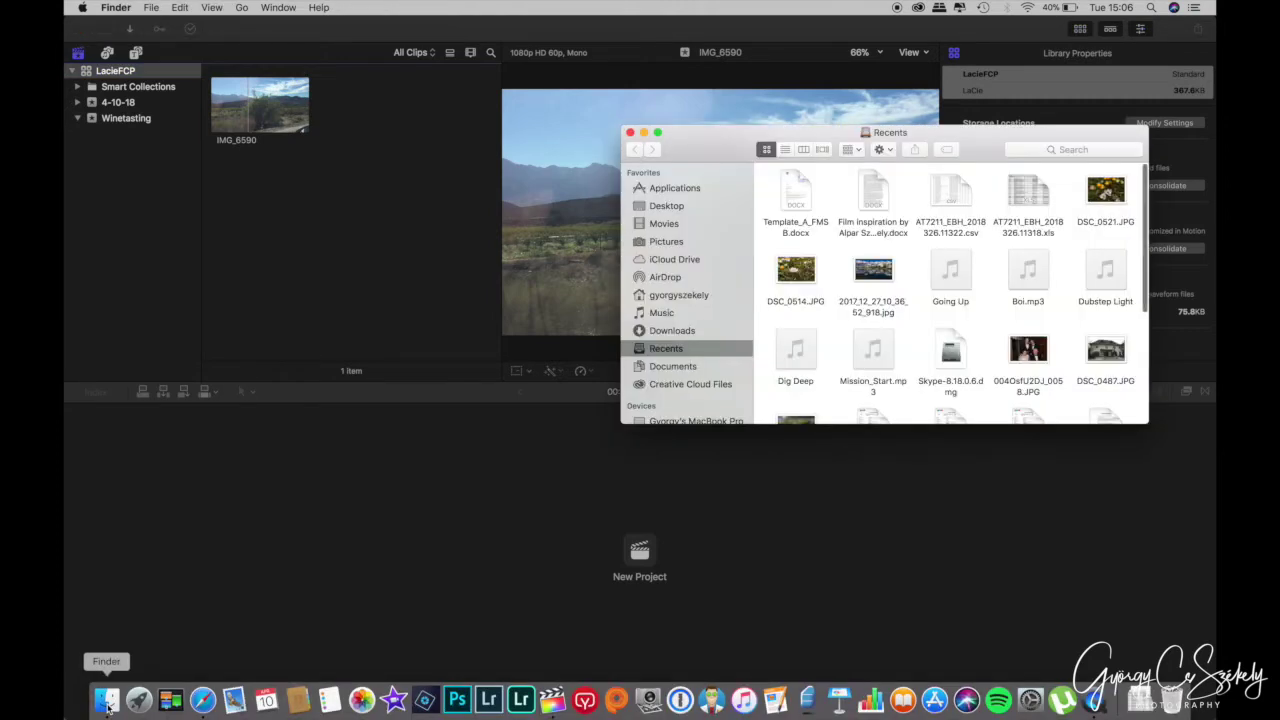
scroll(670, 400, down, 3)
click(663, 394)
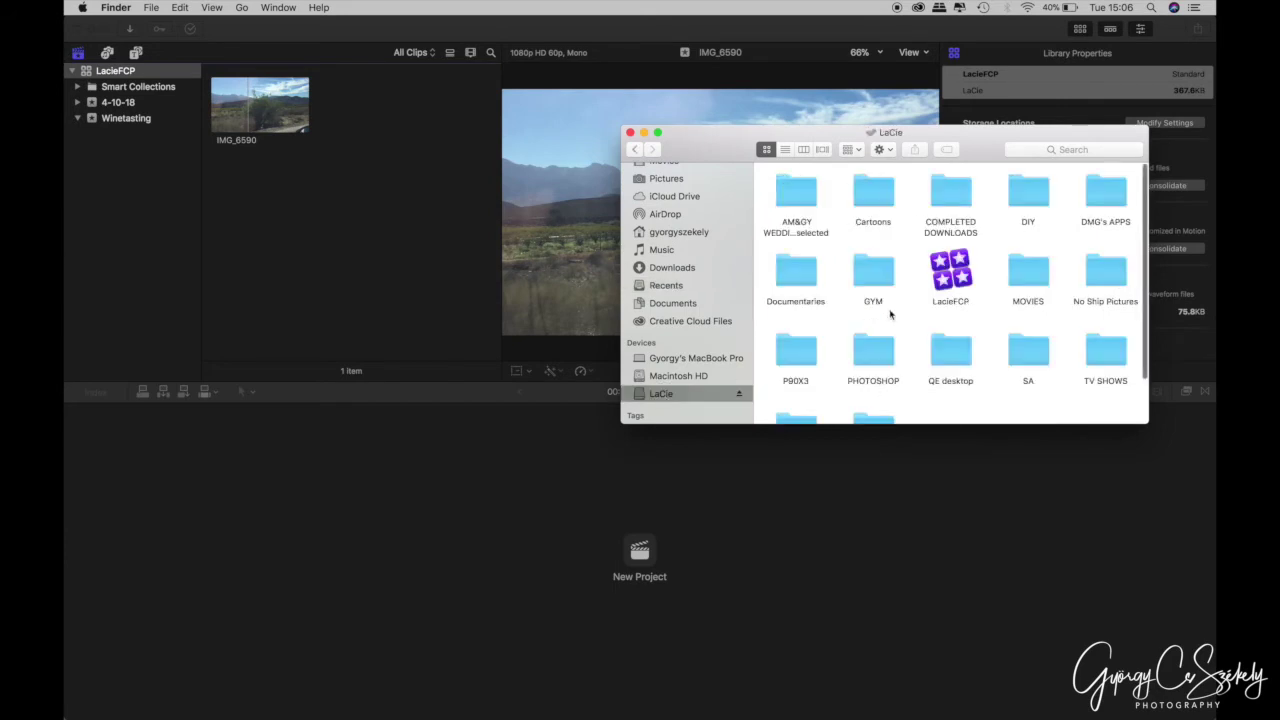
click(961, 279)
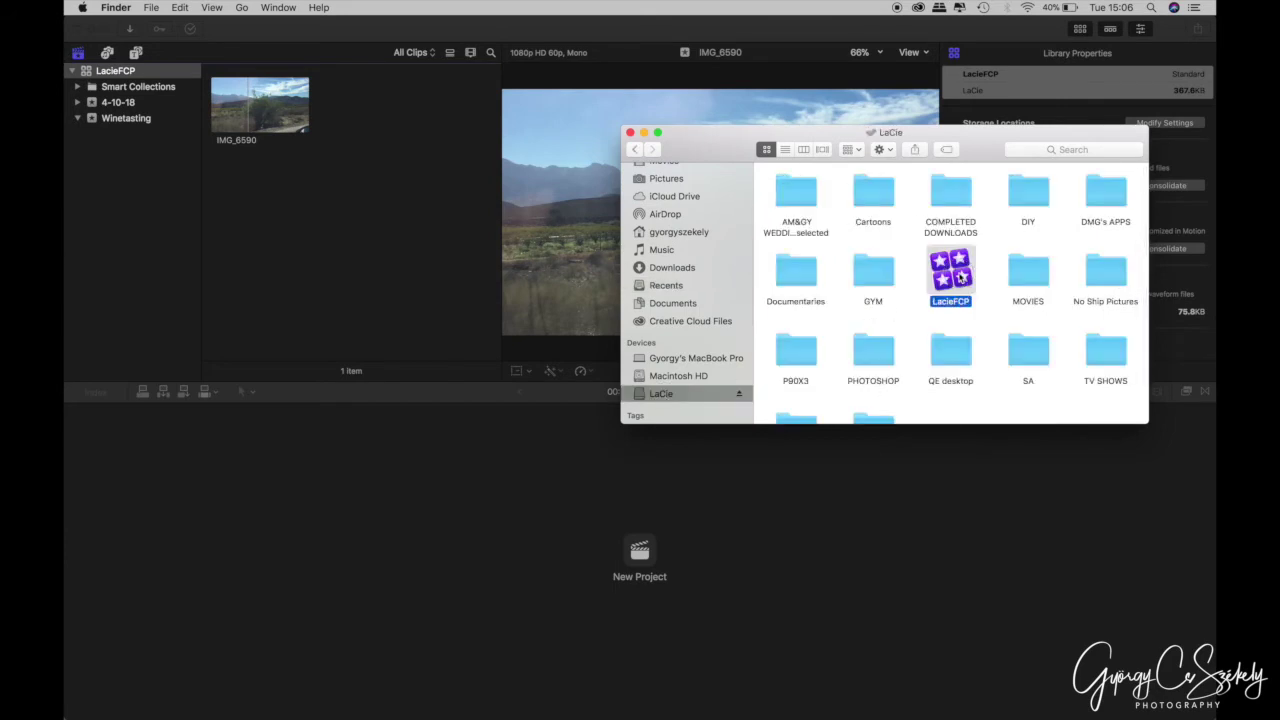
double_click(961, 279)
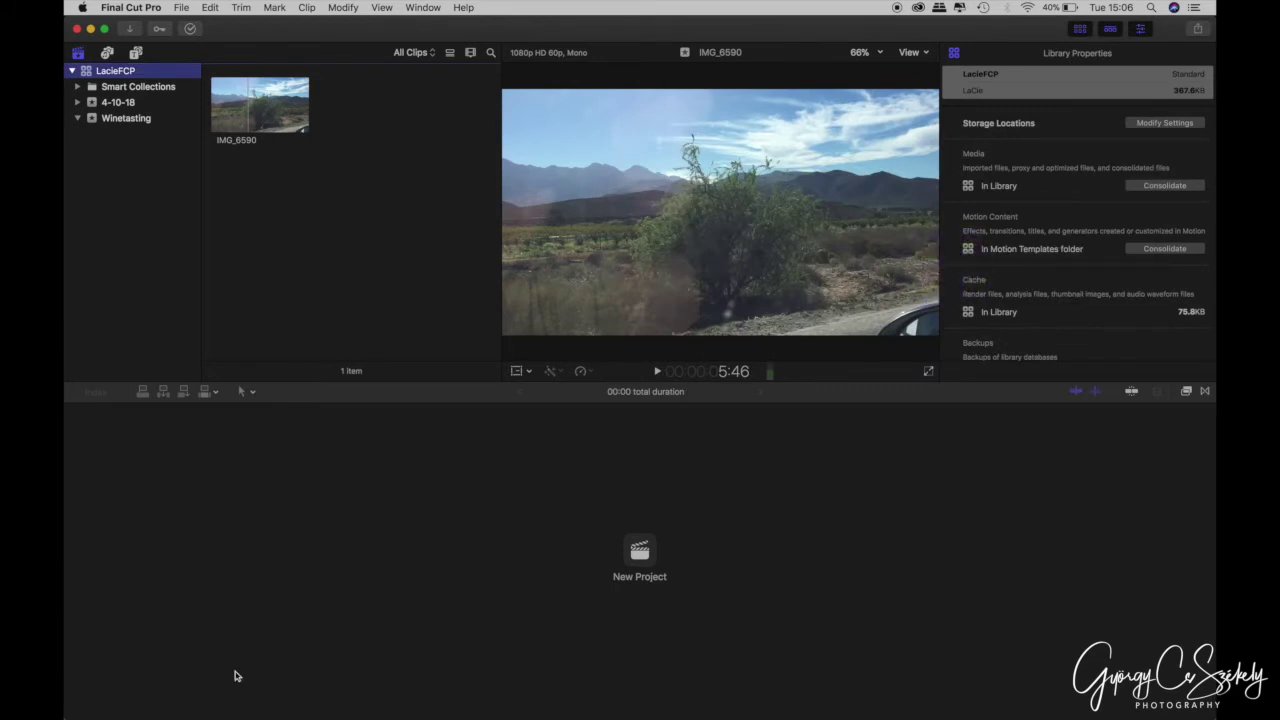
- Return to Finder and show the package contents of the LacieFCP library
click(124, 702)
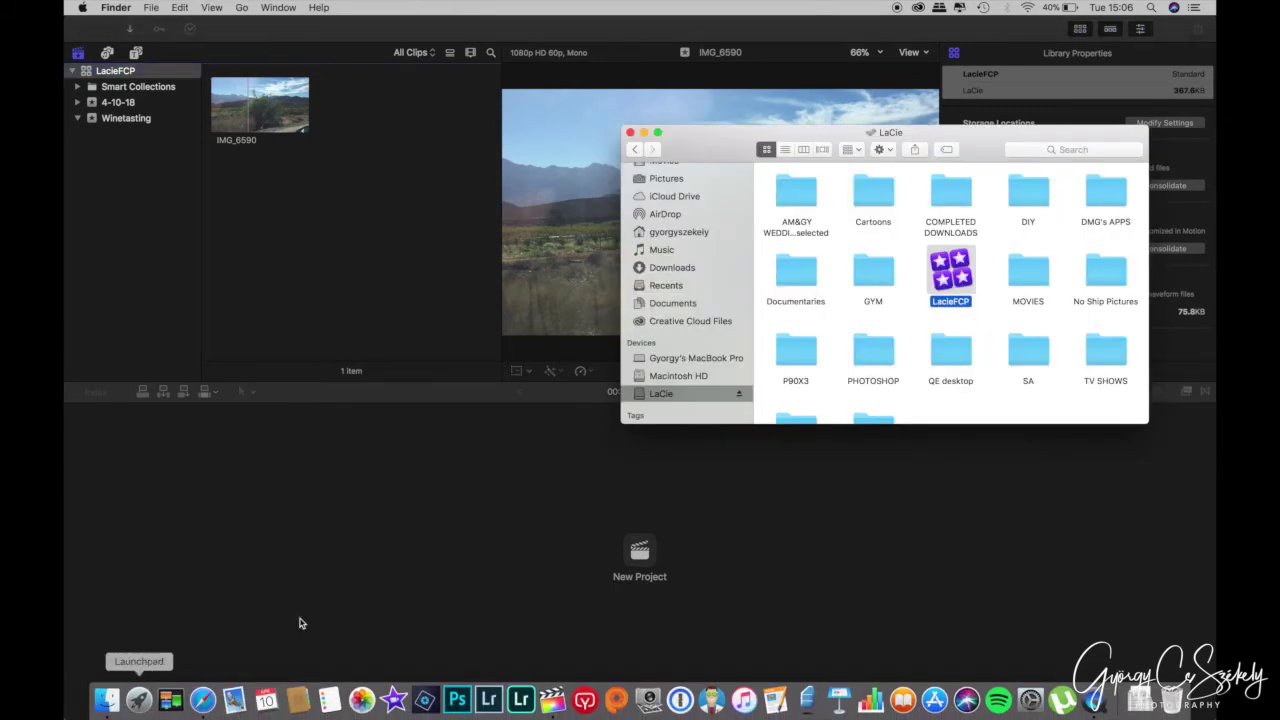
right_click(962, 270)
click(981, 302)
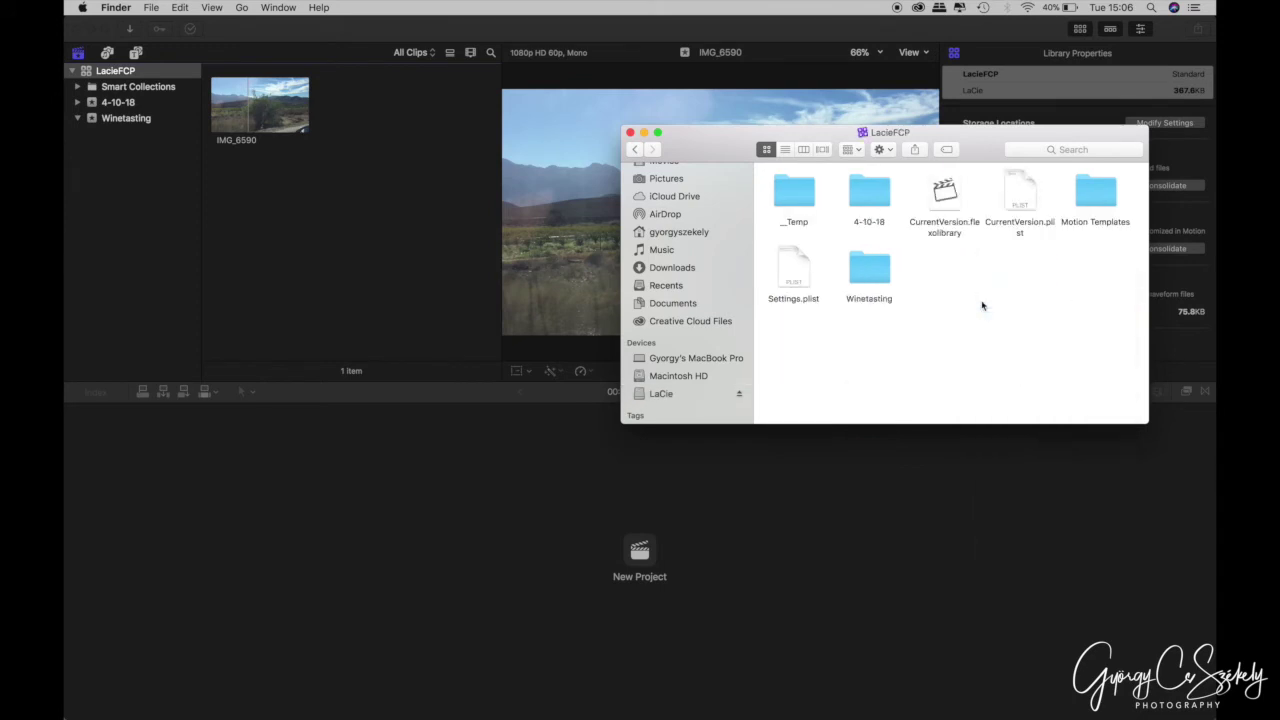
- Inspect the Finder info of the Winetasting folder inside the LacieFCP package, and close the info window
click(878, 204)
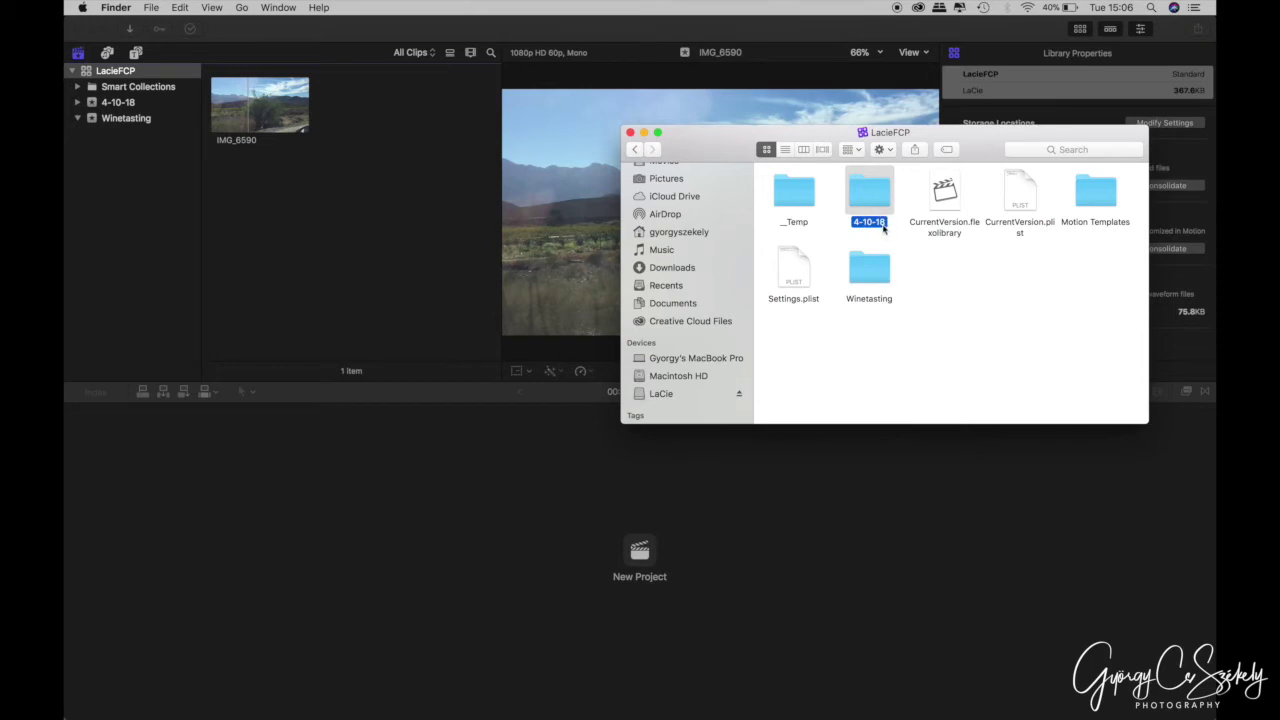
click(881, 277)
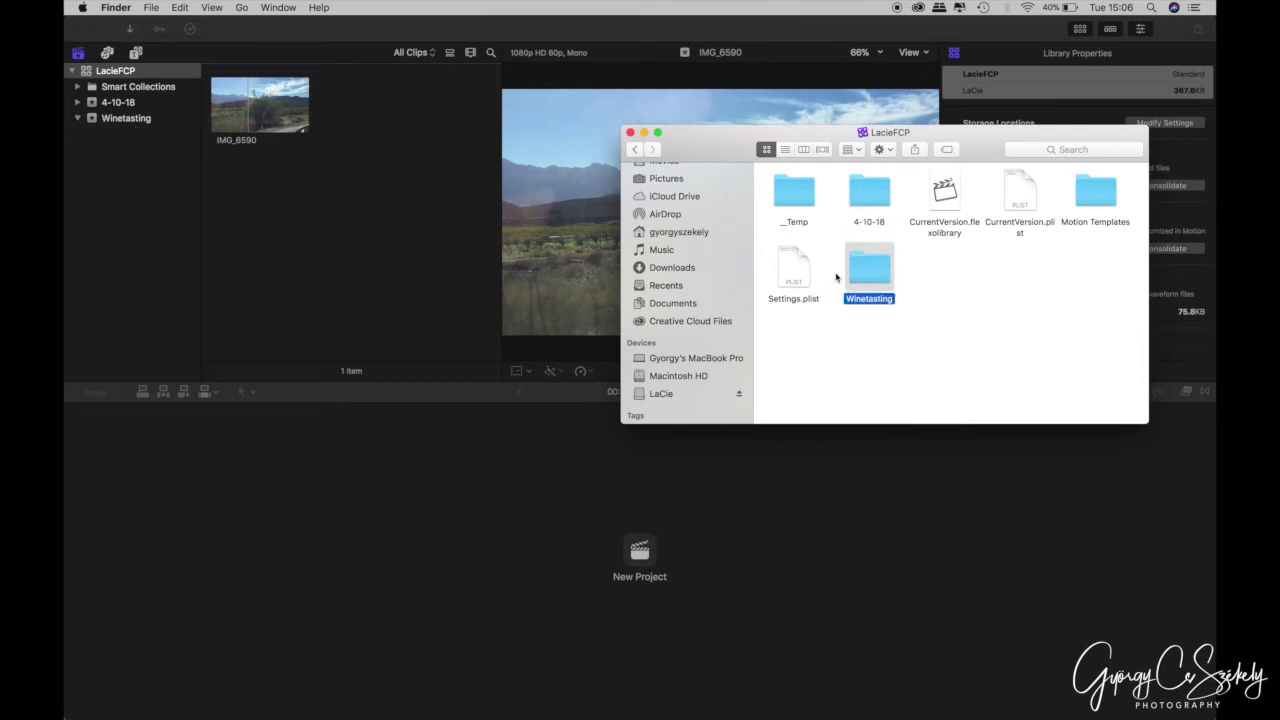
right_click(876, 267)
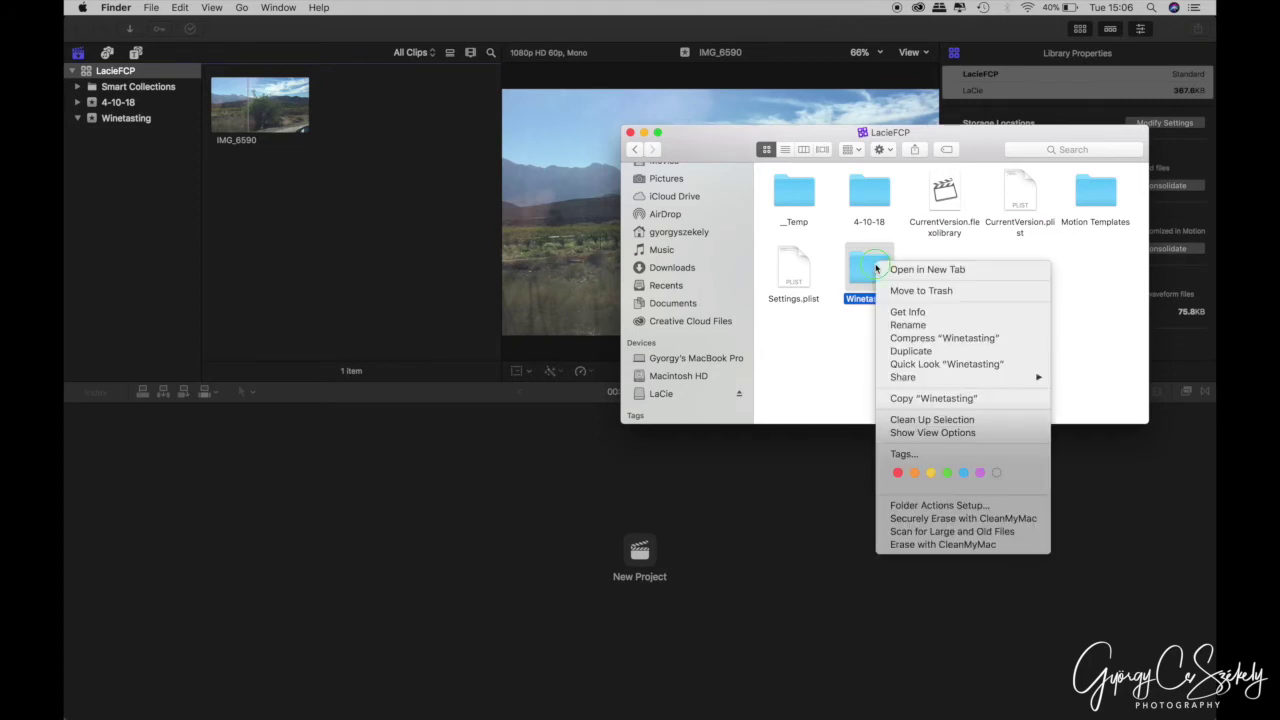
click(920, 312)
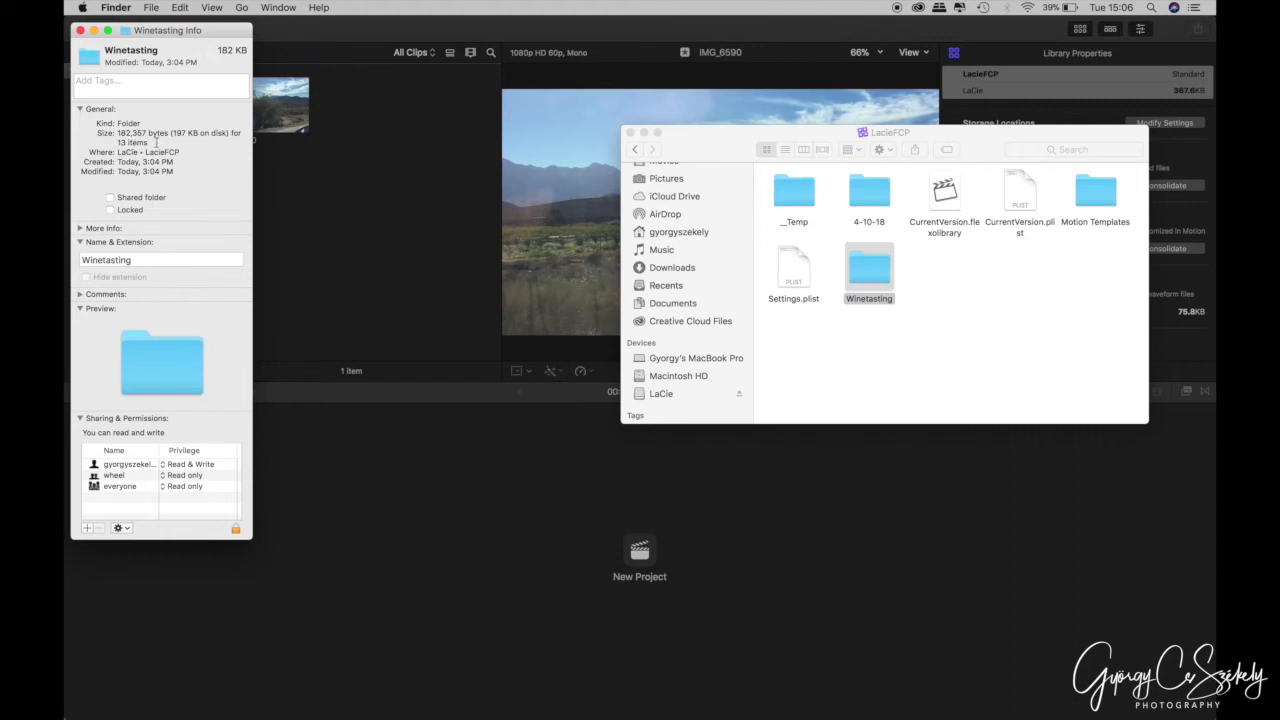
click(80, 30)
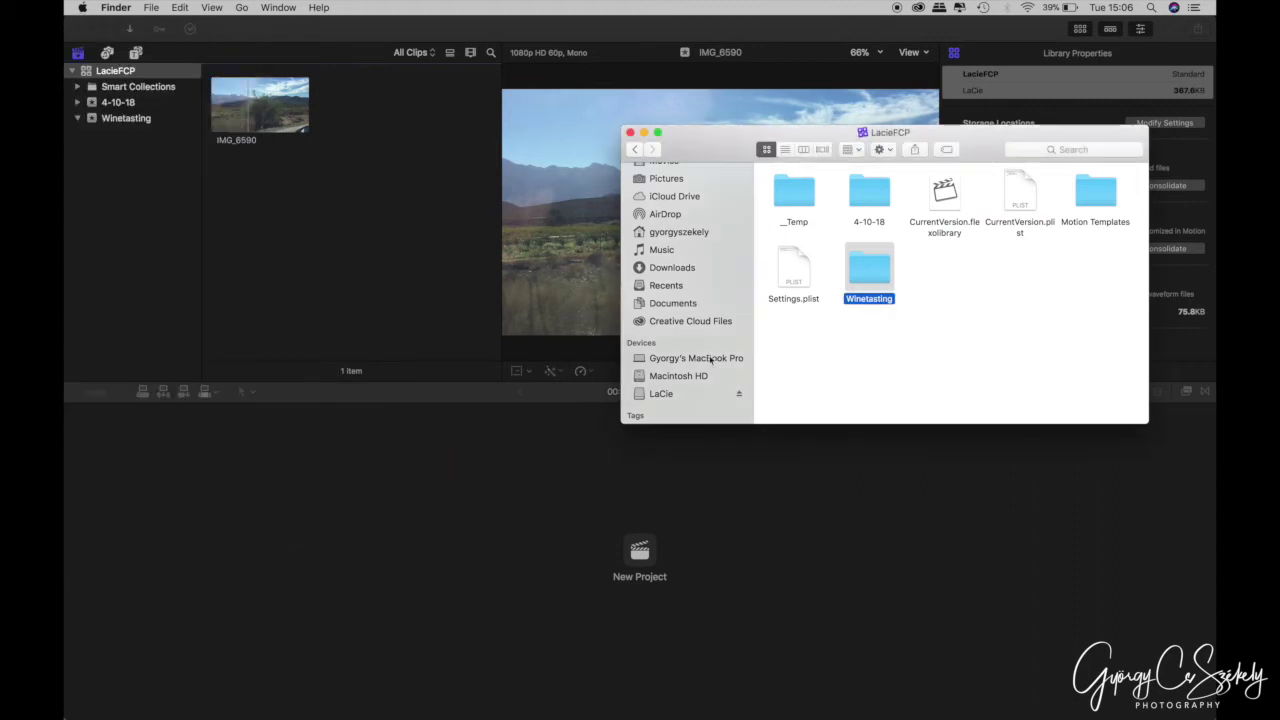
- Look inside the Winetasting folder, go back to the LacieFCP package and close the Finder window
double_click(869, 280)
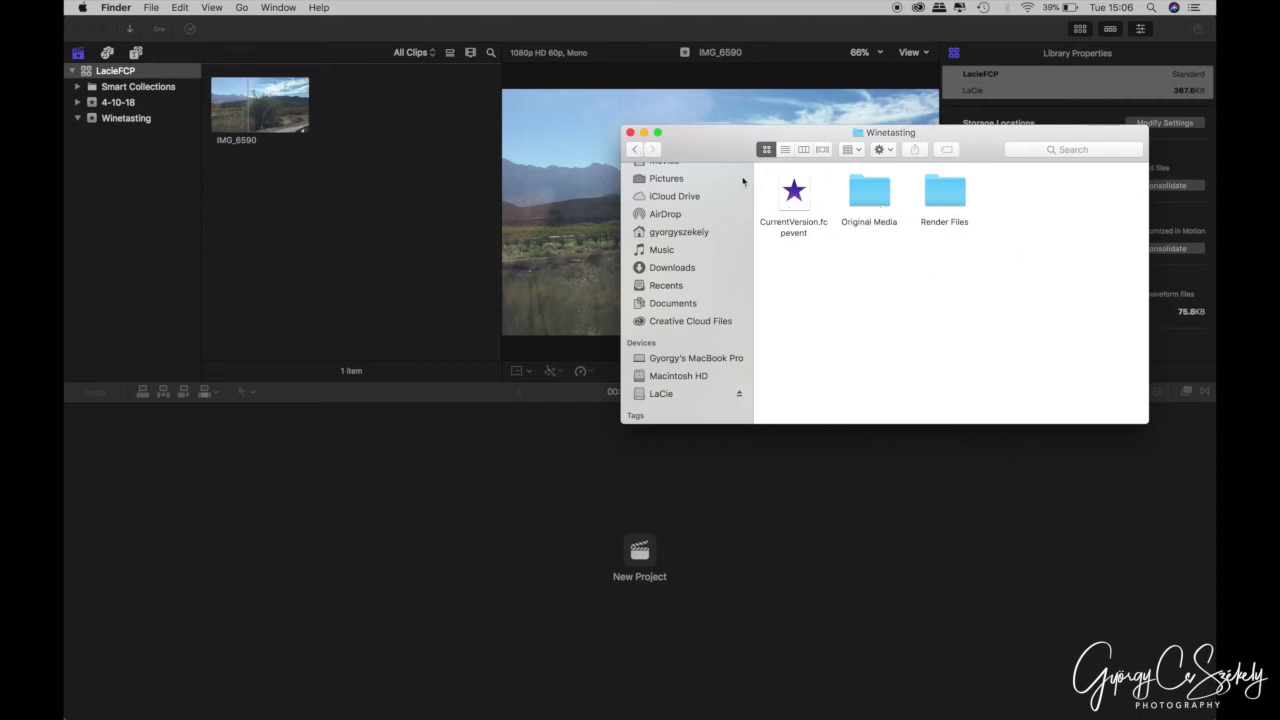
click(634, 149)
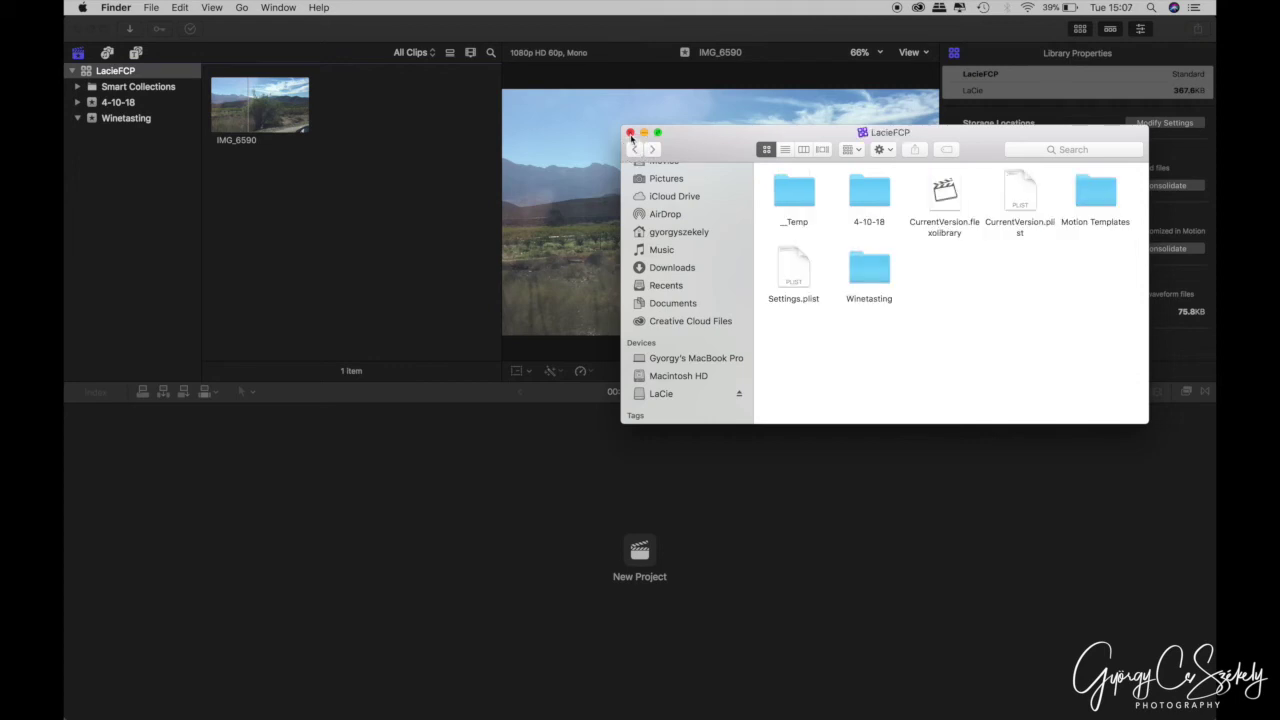
click(630, 133)
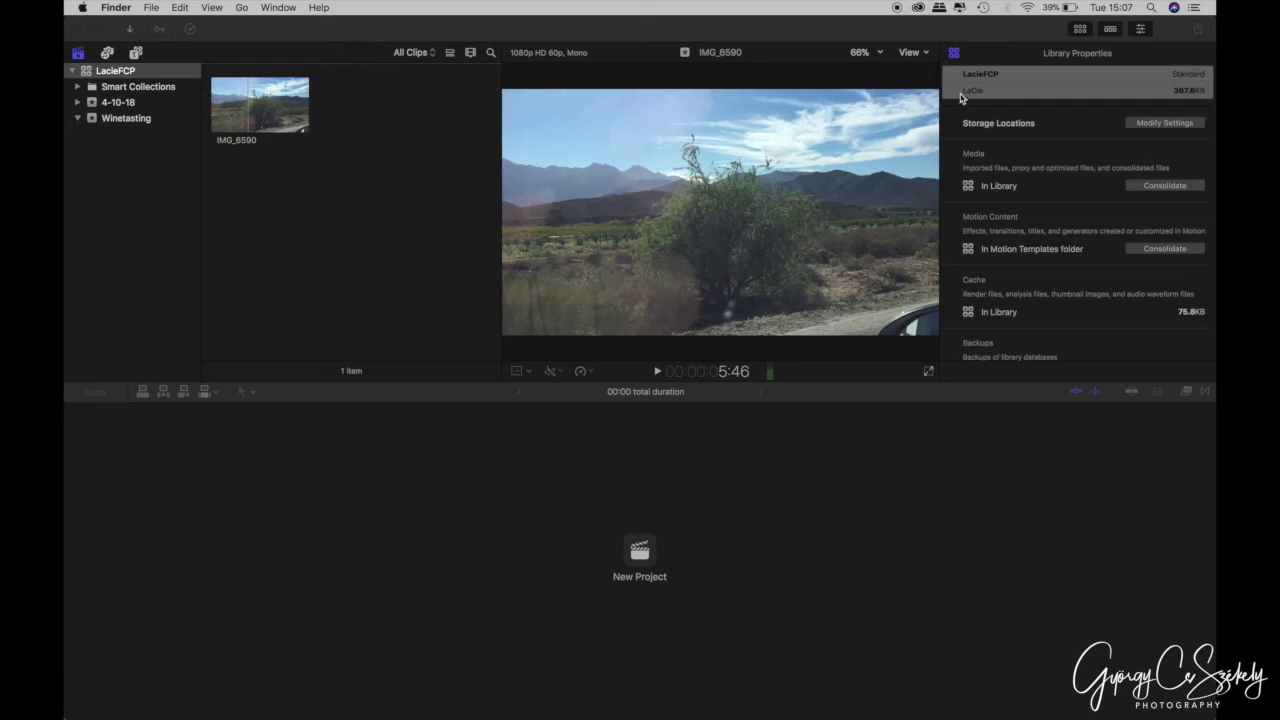
- Switch to the desktop and select the LaCie drive
click(403, 109)
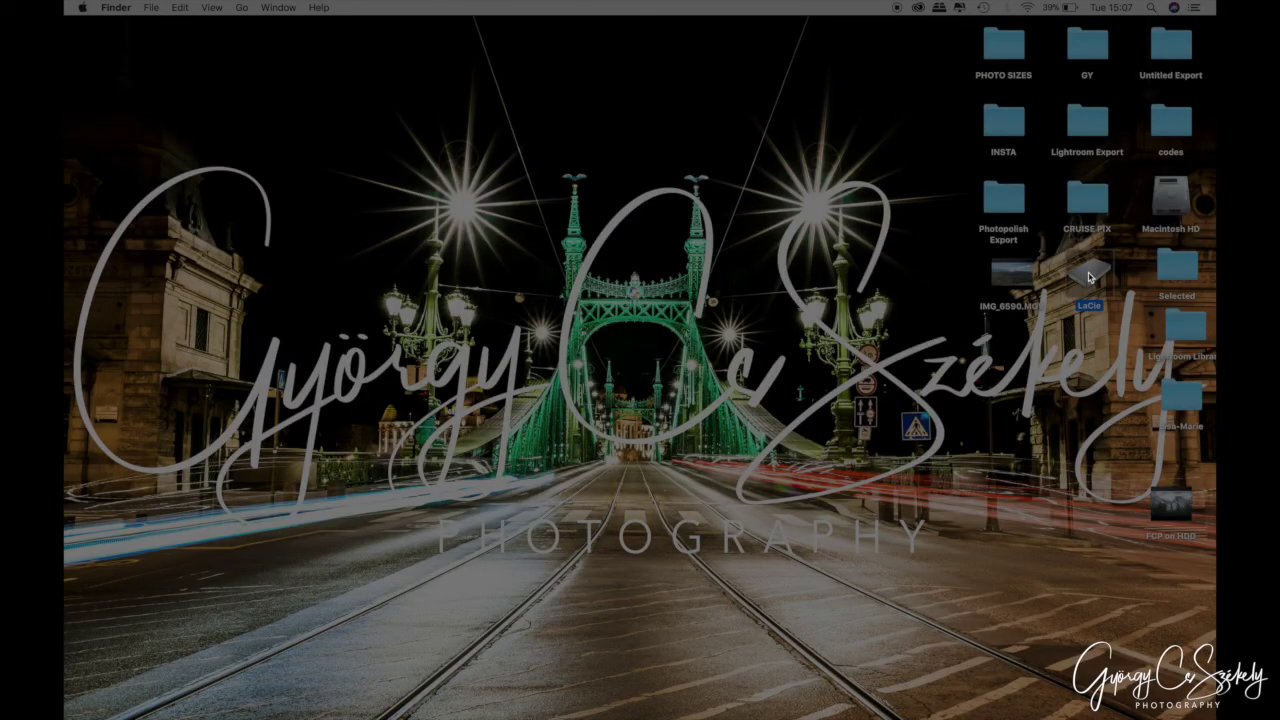
right_click(1090, 277)
click(1063, 300)
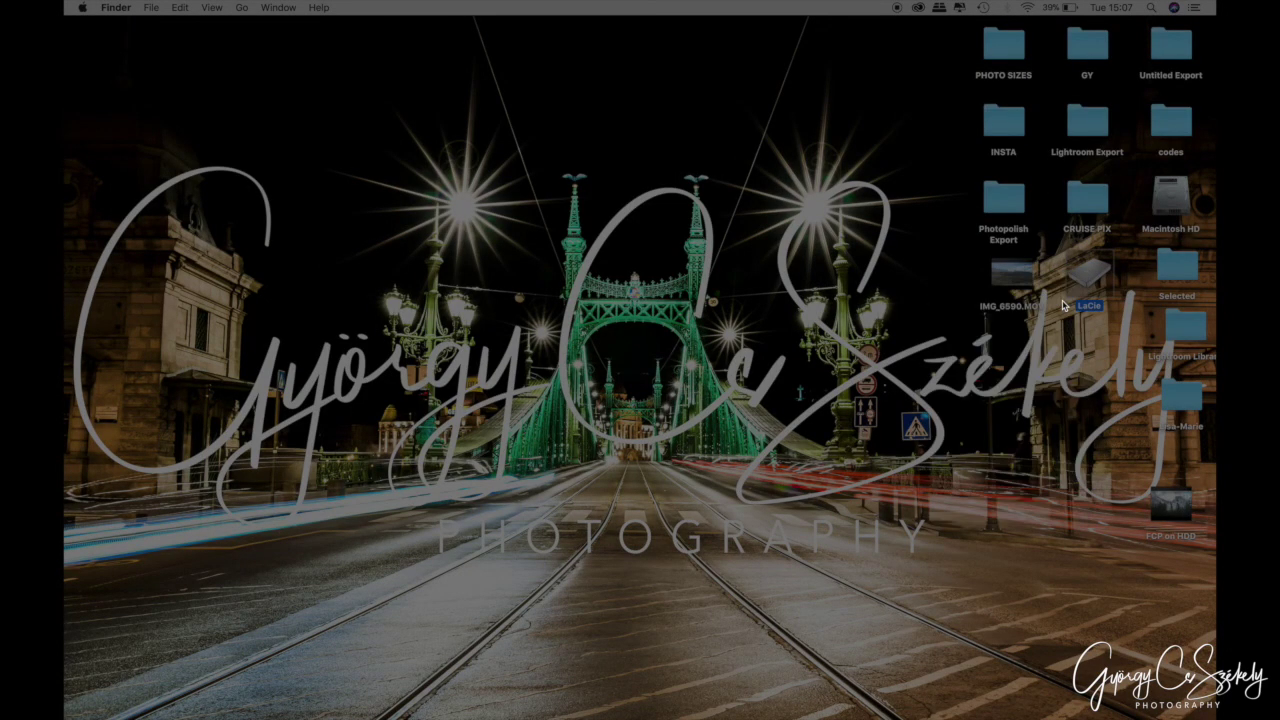